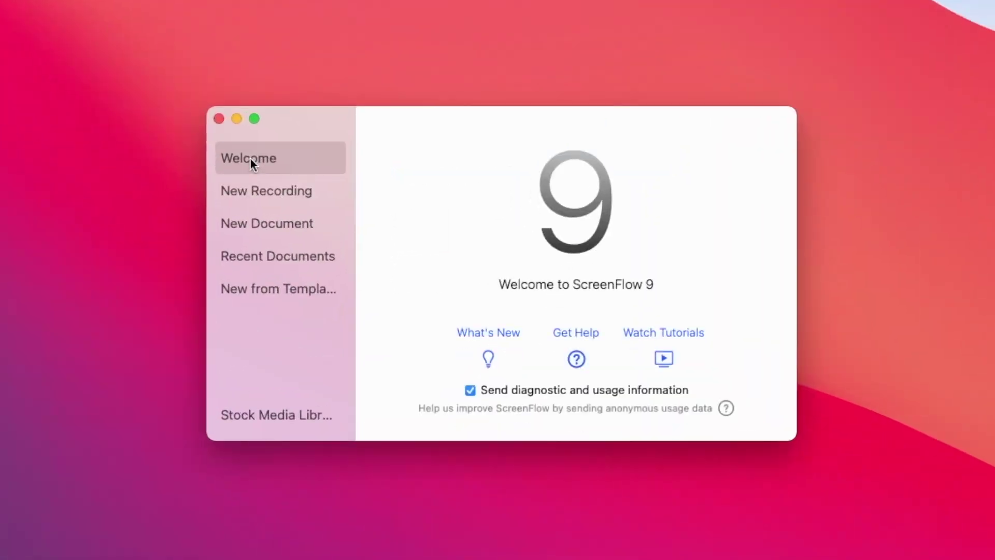
Step: Browse the New Recording, New Document, Recent Documents and New from Template pages
left_click(250, 189)
left_click(247, 223)
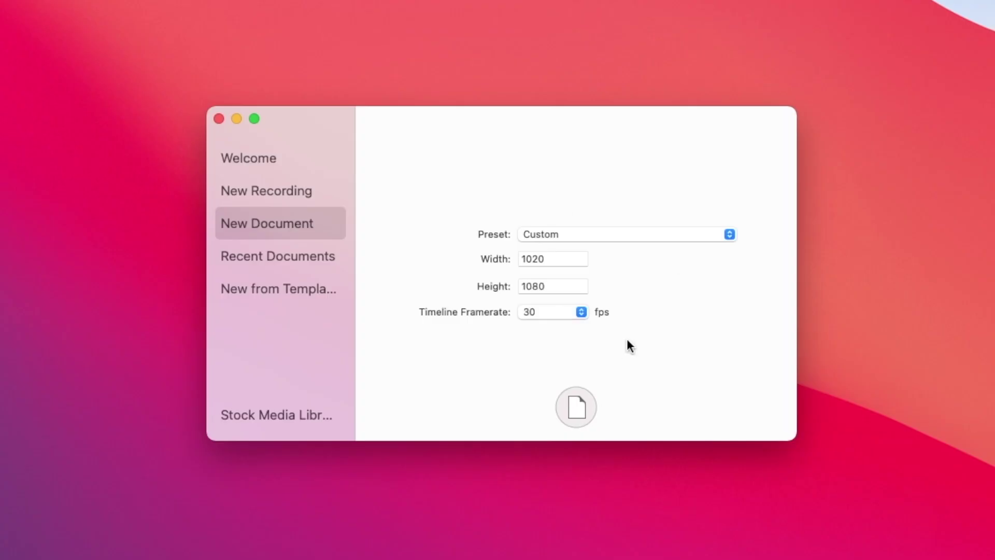
left_click(265, 255)
left_click(265, 290)
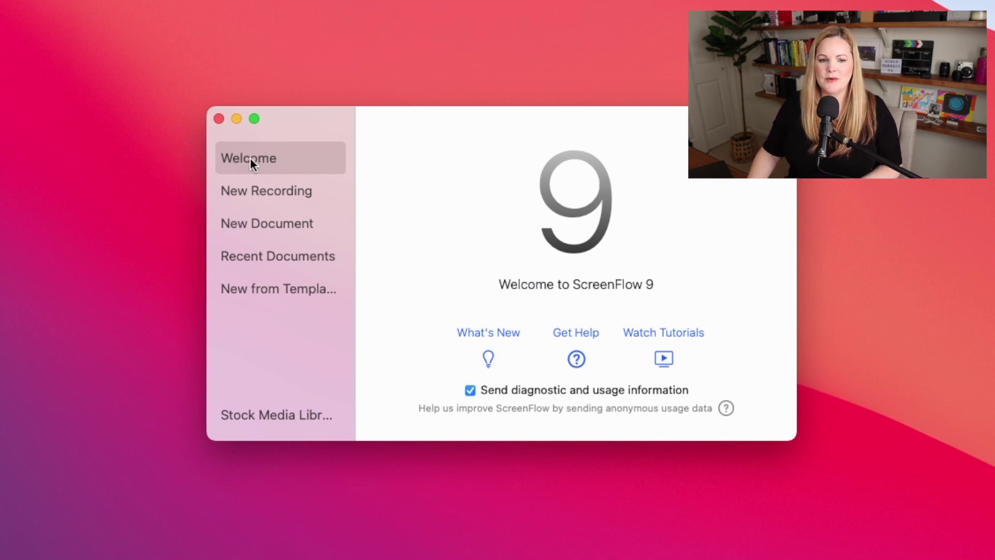
Step: On New Document, enter a custom 1020 × 1080 size and keep 30 fps
left_click(254, 190)
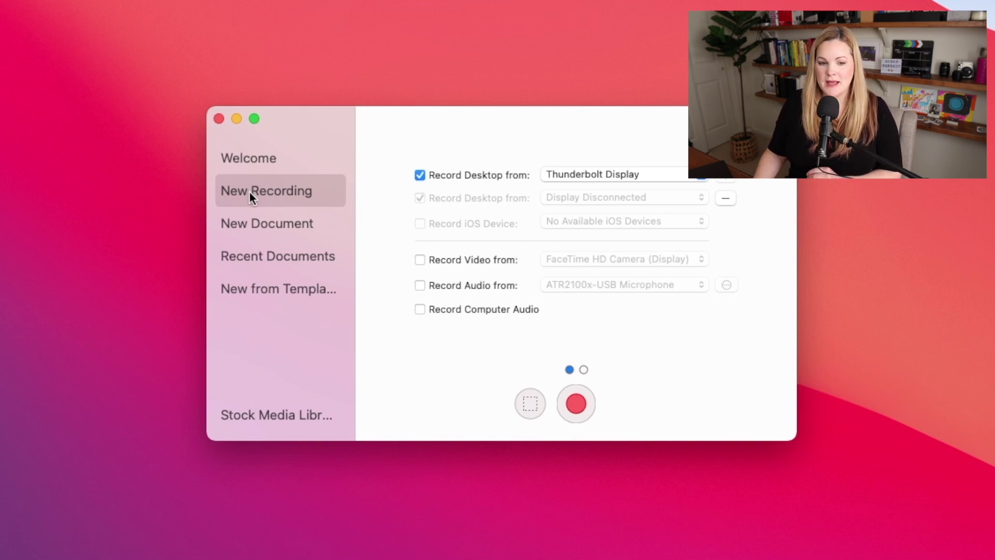
left_click(248, 223)
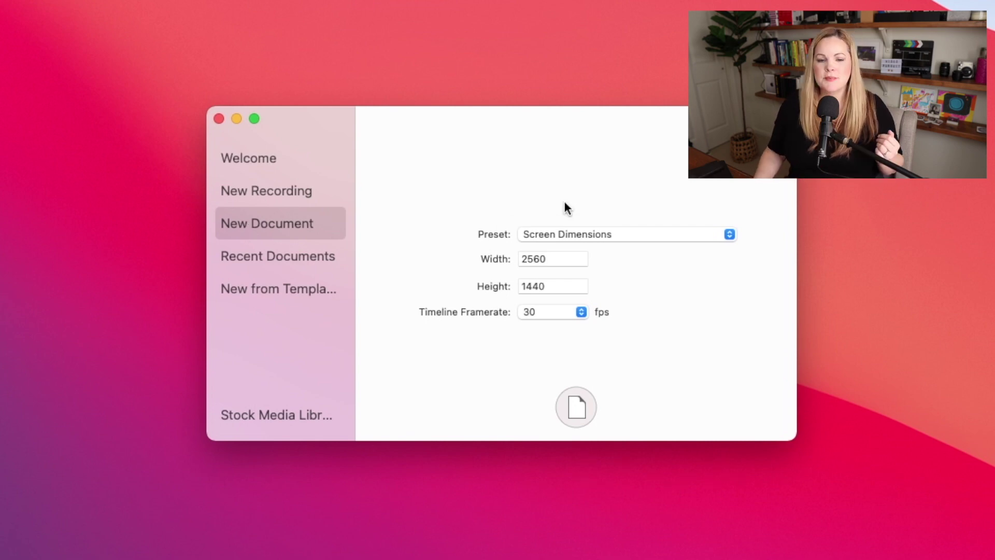
left_click(565, 241)
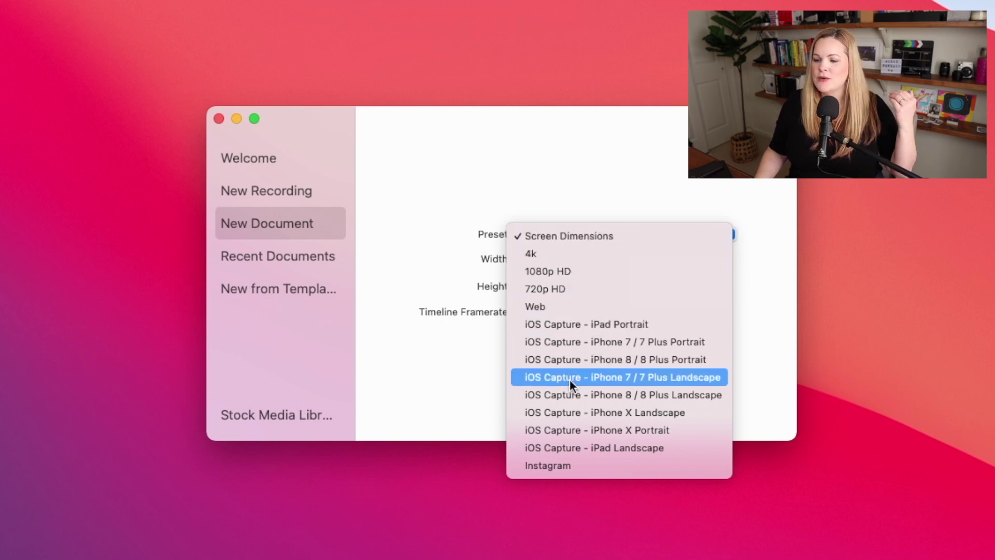
left_click(449, 317)
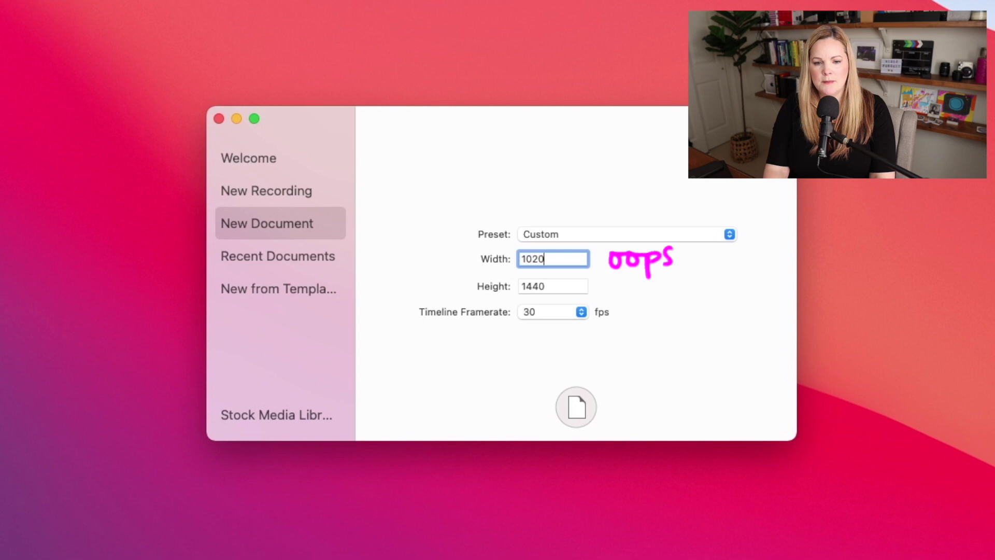
key("Tab")
type("1")
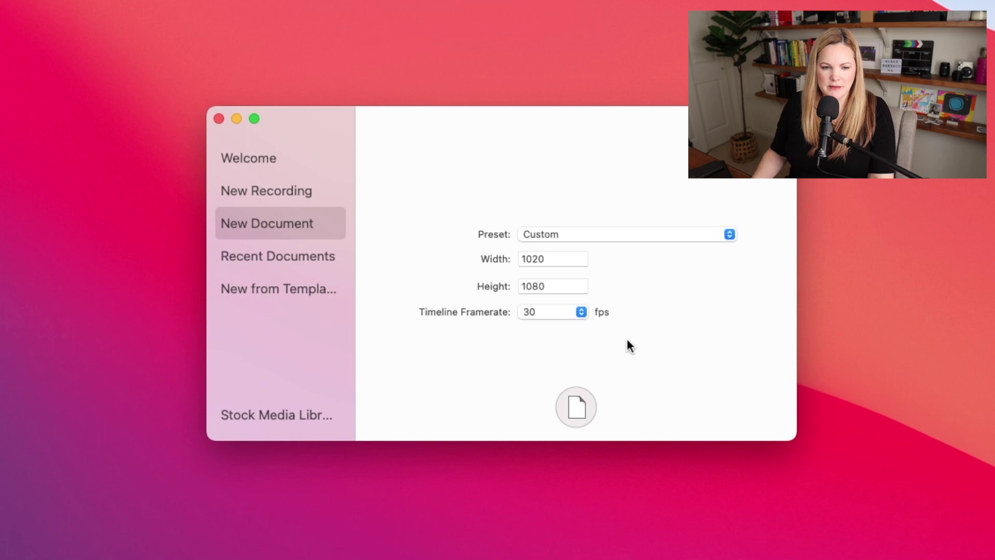
Step: Step through Recent Documents and New from Template to the Stock Media Library page
left_click(265, 257)
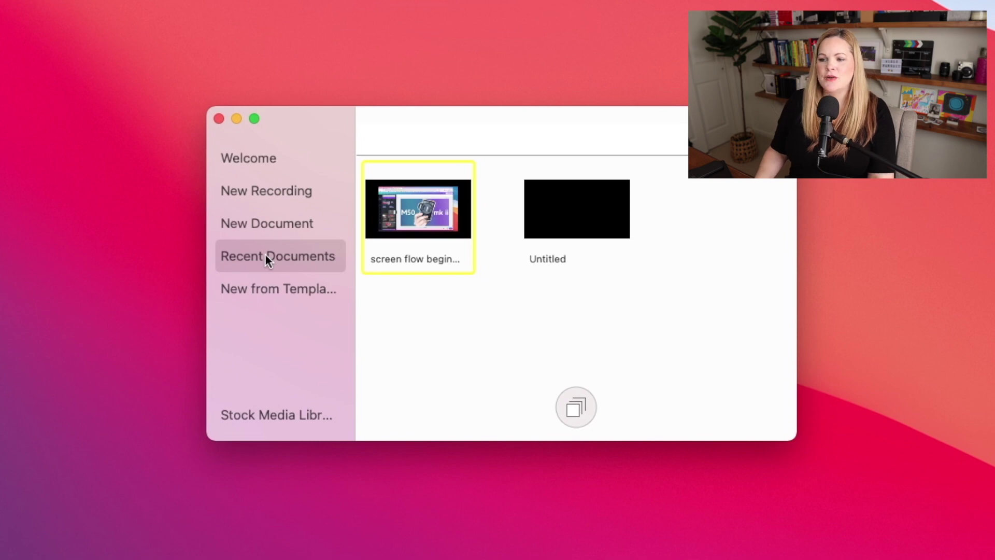
left_click(265, 293)
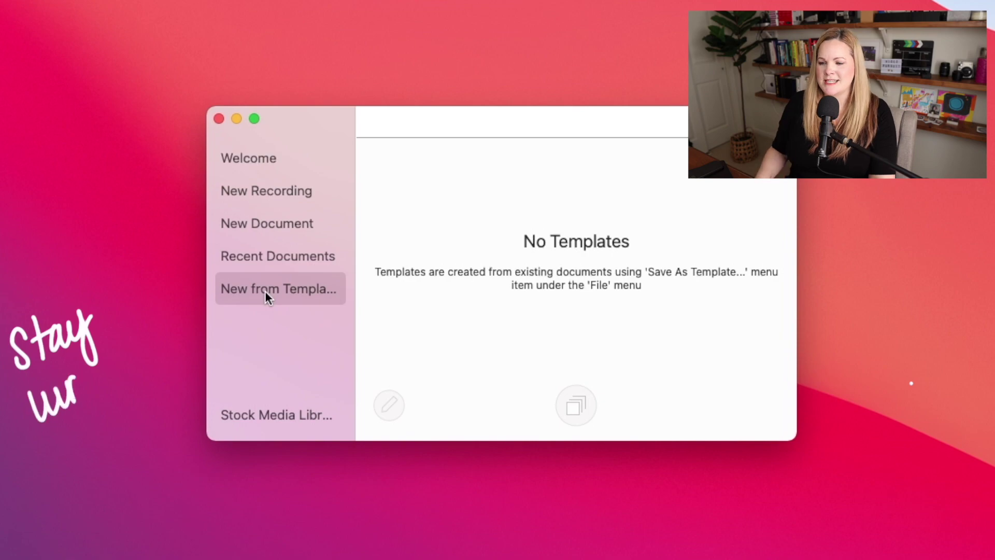
left_click(277, 413)
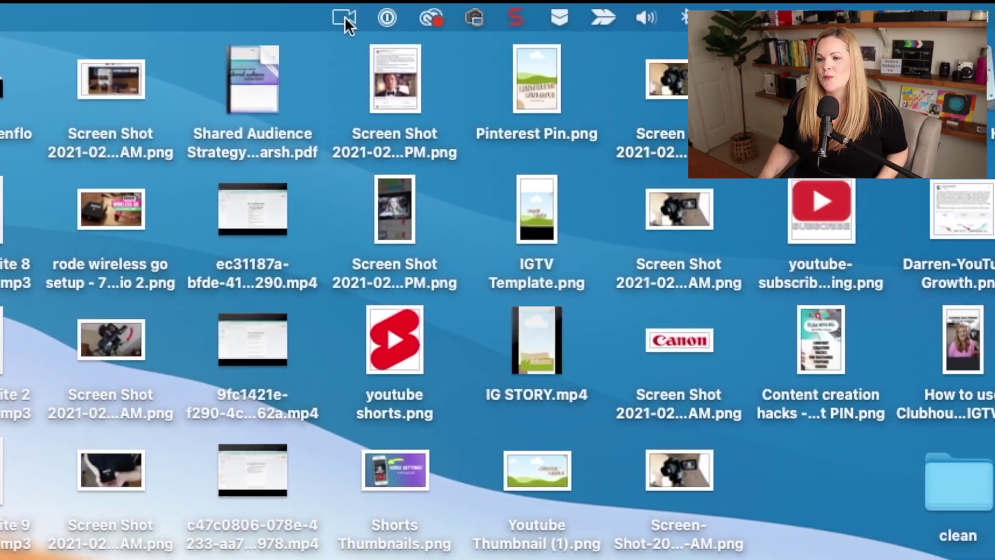
Step: Record the desktop for about 12 seconds from the ScreenFlow menu-bar icon, then stop
left_click(344, 18)
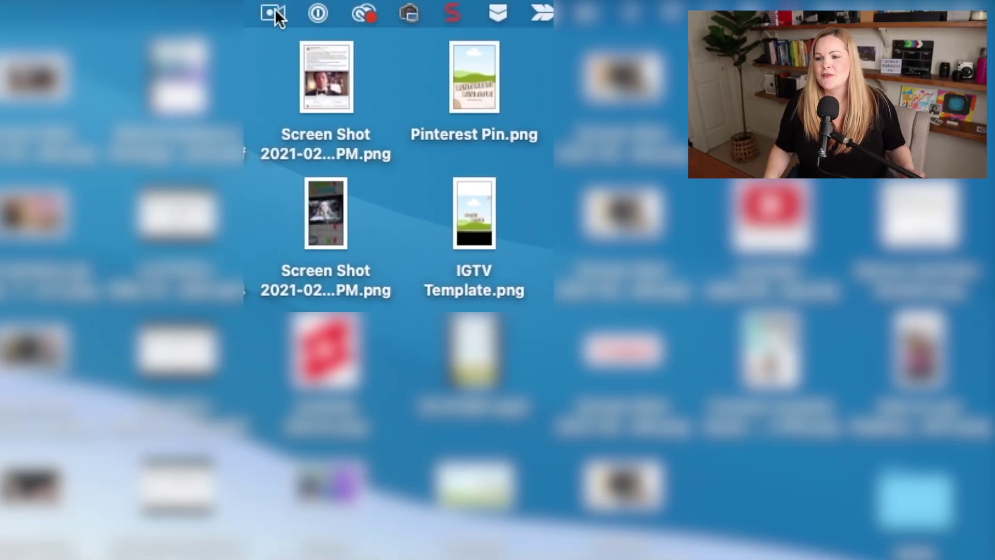
left_click(351, 24)
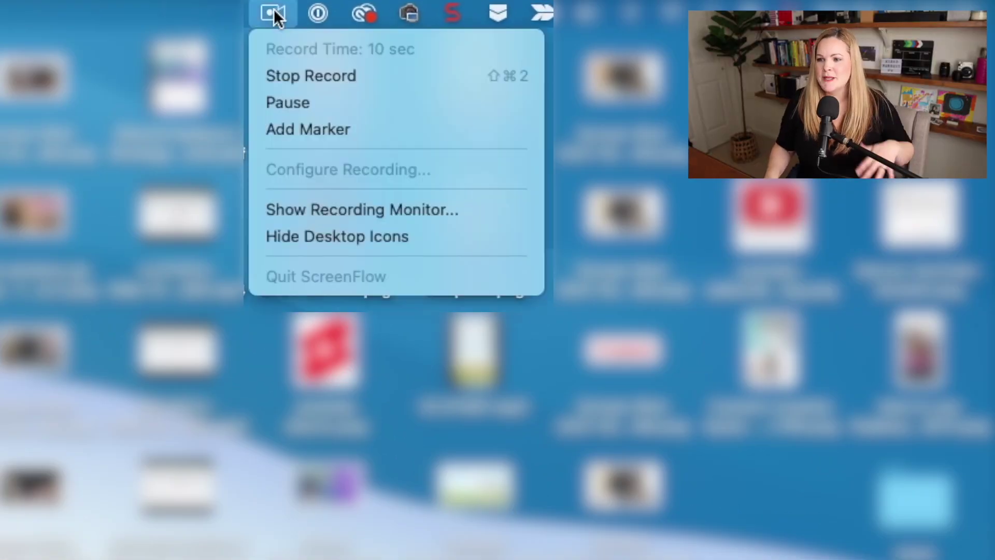
left_click(279, 76)
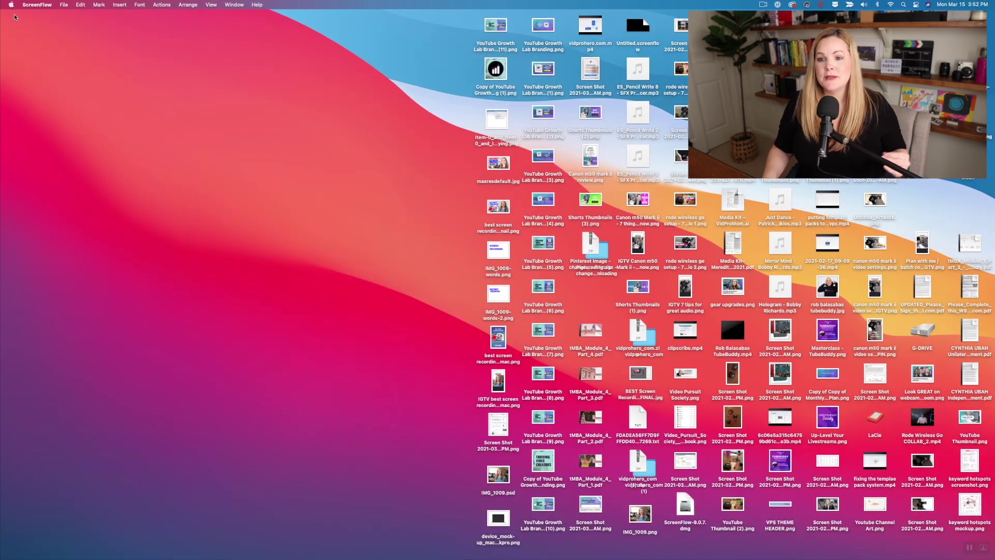
Step: Open the New Recording setup window via Configure Recording… and move it aside
left_click(764, 2)
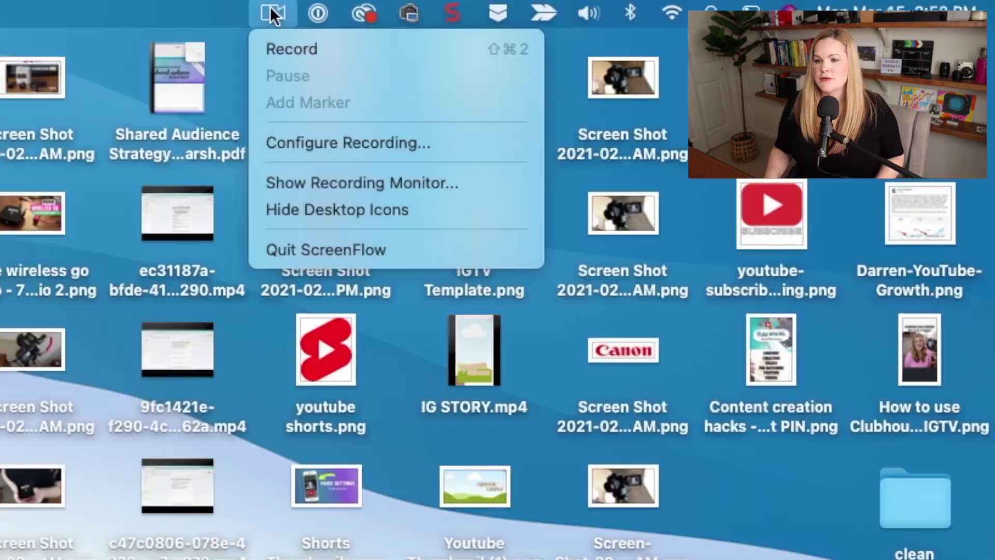
left_click(290, 144)
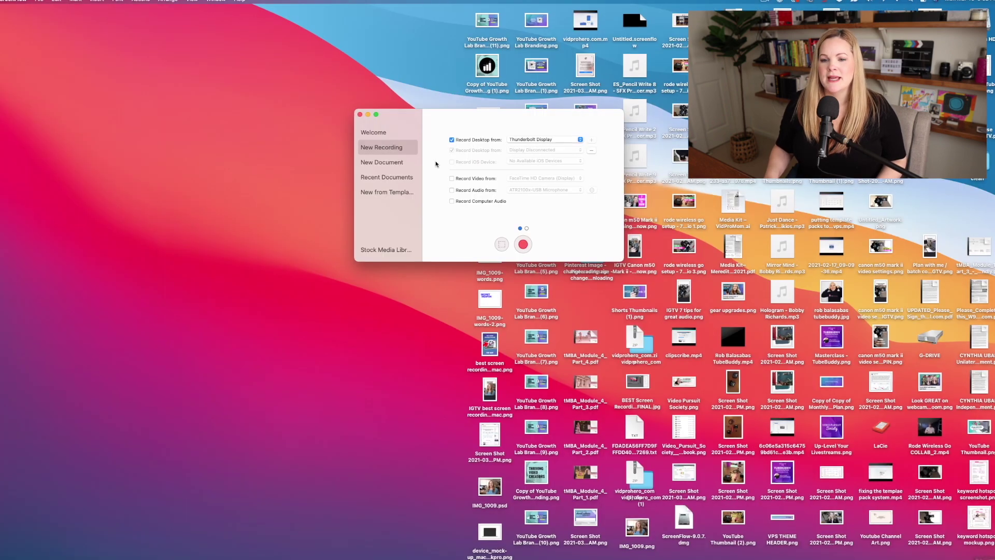
left_click_drag(446, 117, 317, 93)
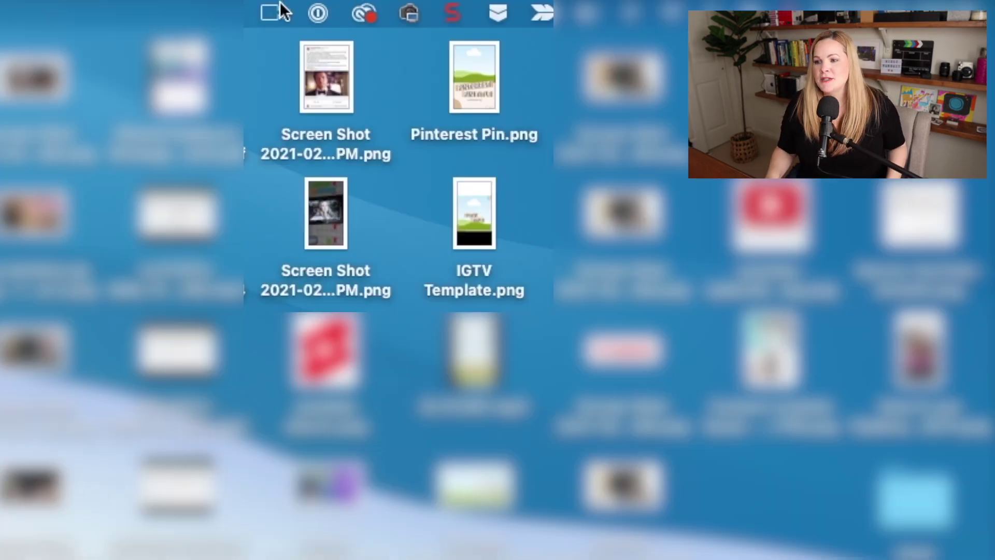
Step: Hide the desktop icons and drag the setup window to the screen centre
left_click(273, 13)
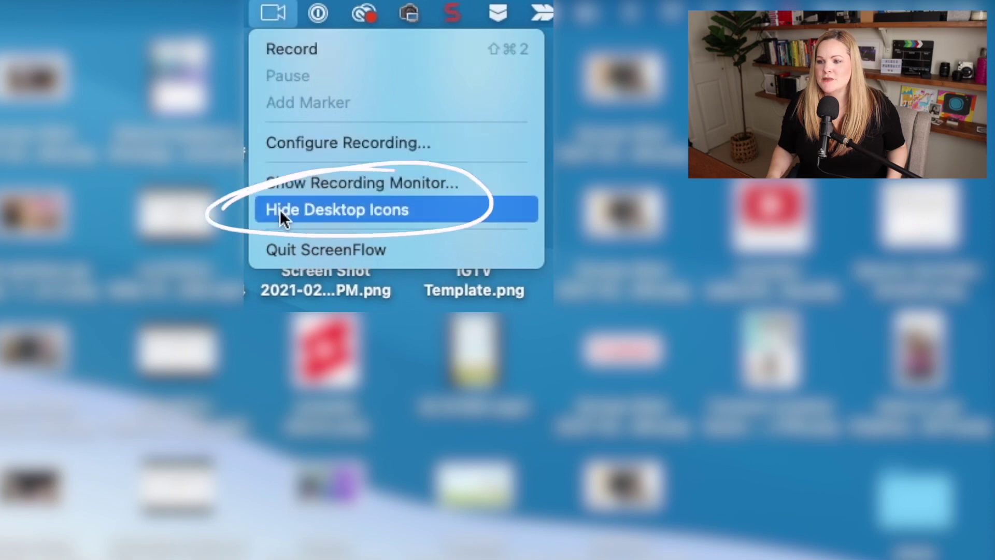
left_click(316, 213)
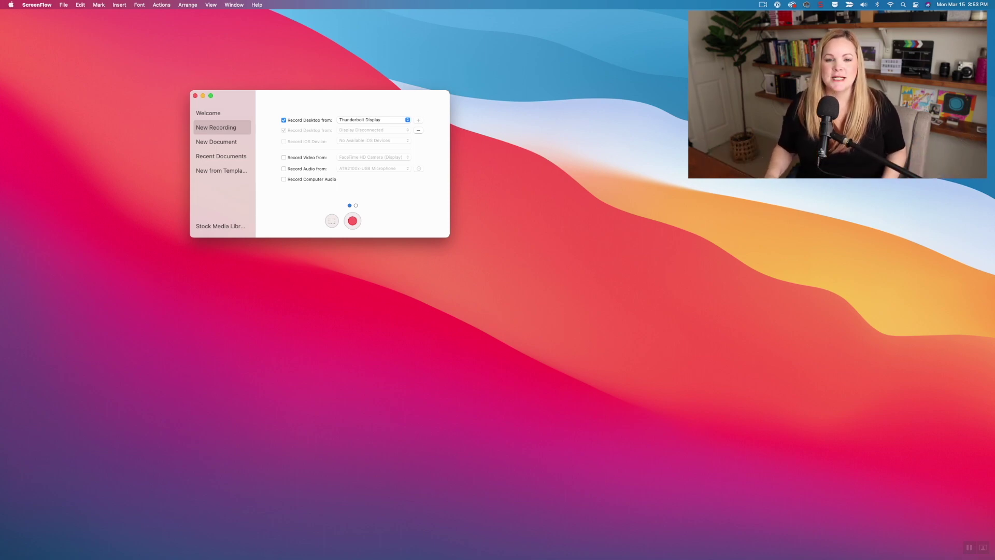
left_click_drag(318, 102, 483, 183)
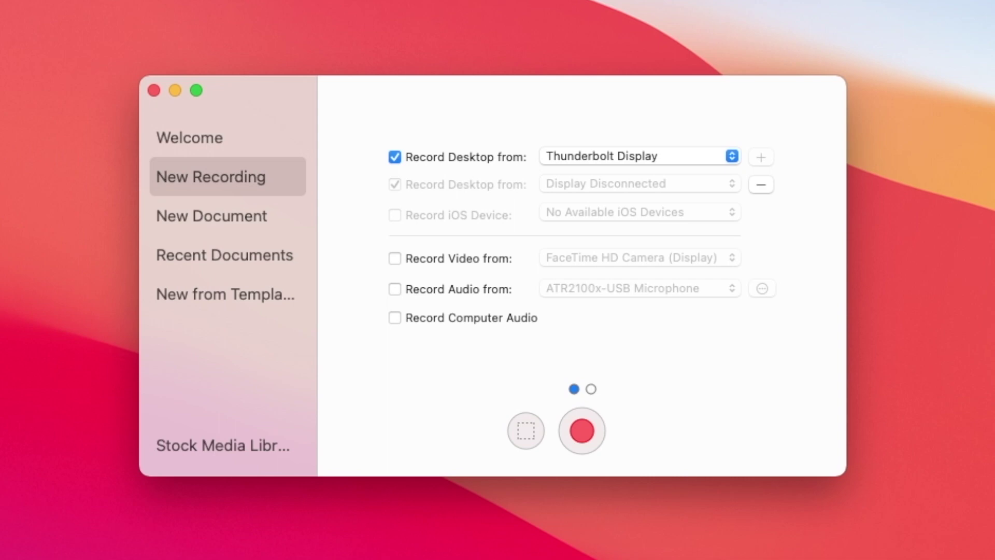
left_click(627, 156)
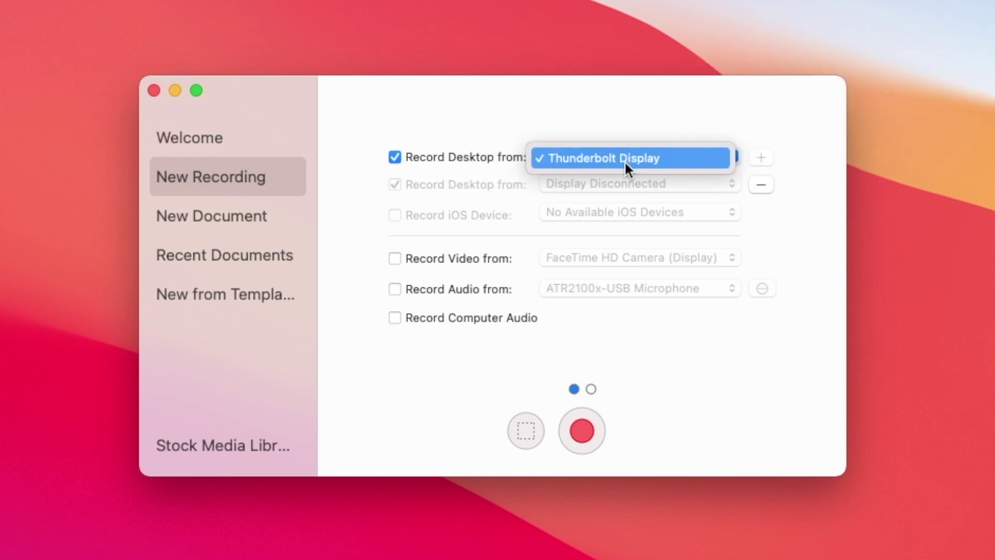
left_click(625, 160)
left_click(626, 164)
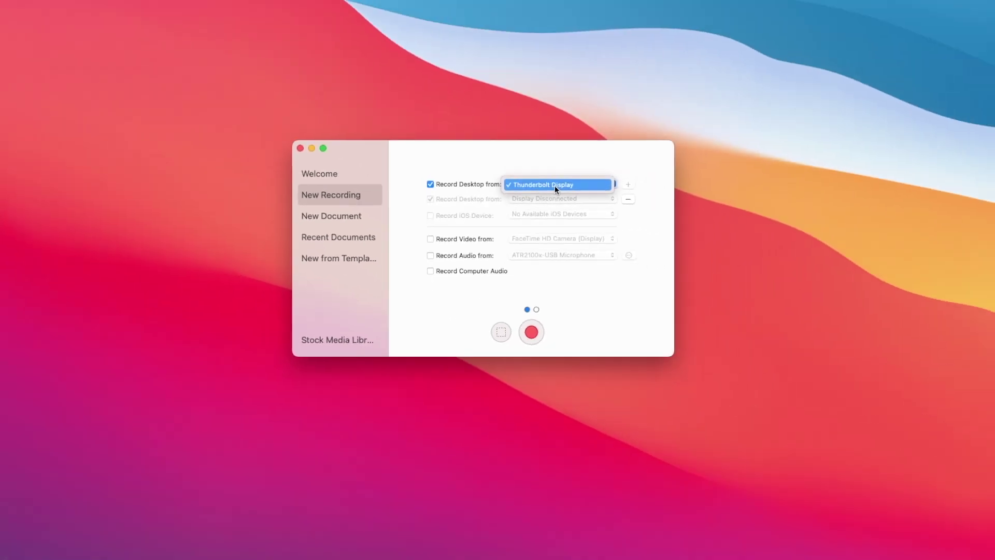
left_click(627, 164)
left_click(532, 208)
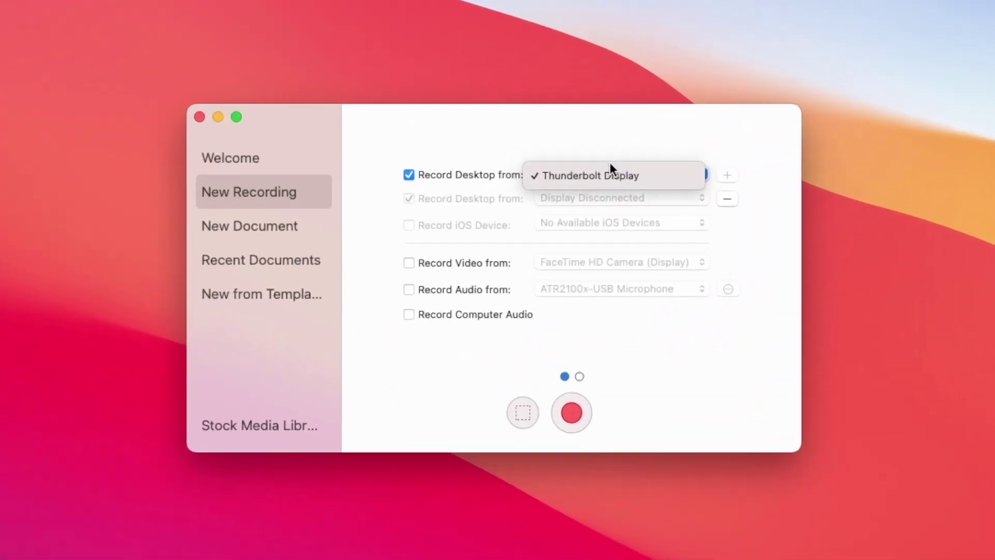
left_click(533, 204)
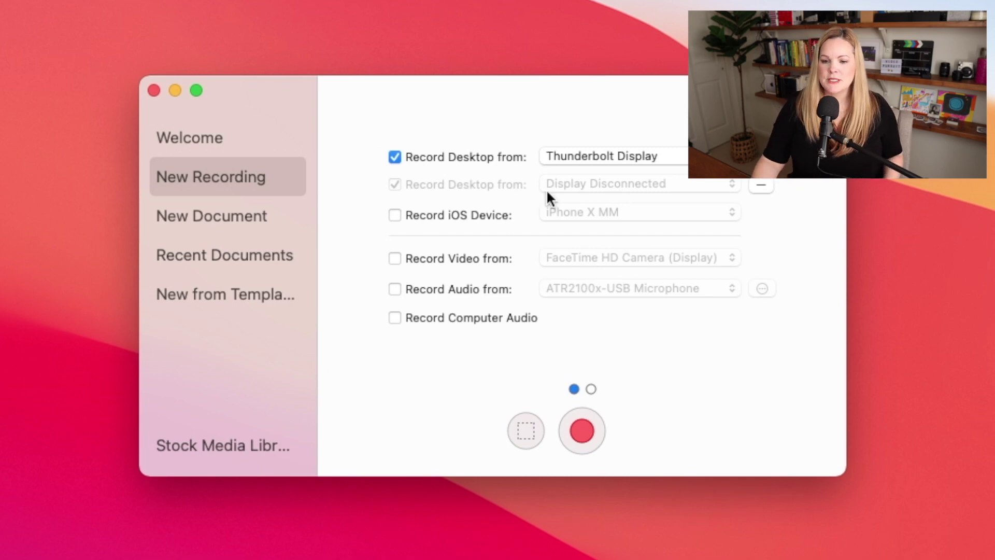
left_click(392, 214)
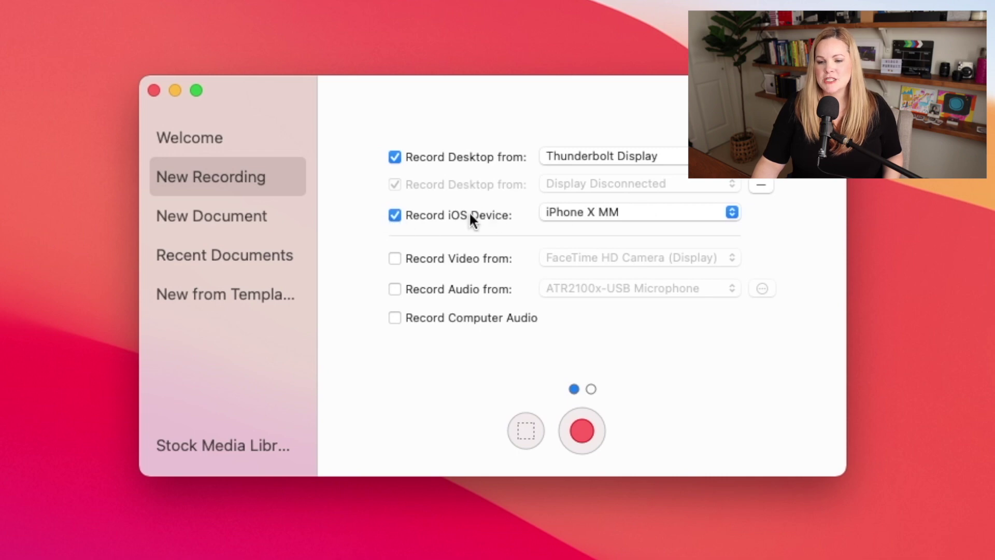
left_click(632, 214)
left_click(682, 207)
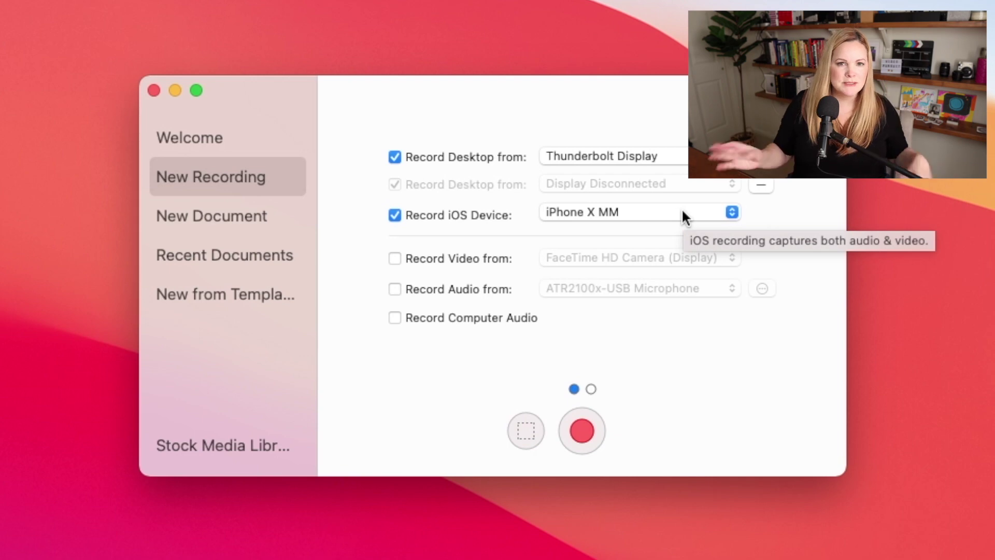
left_click(682, 210)
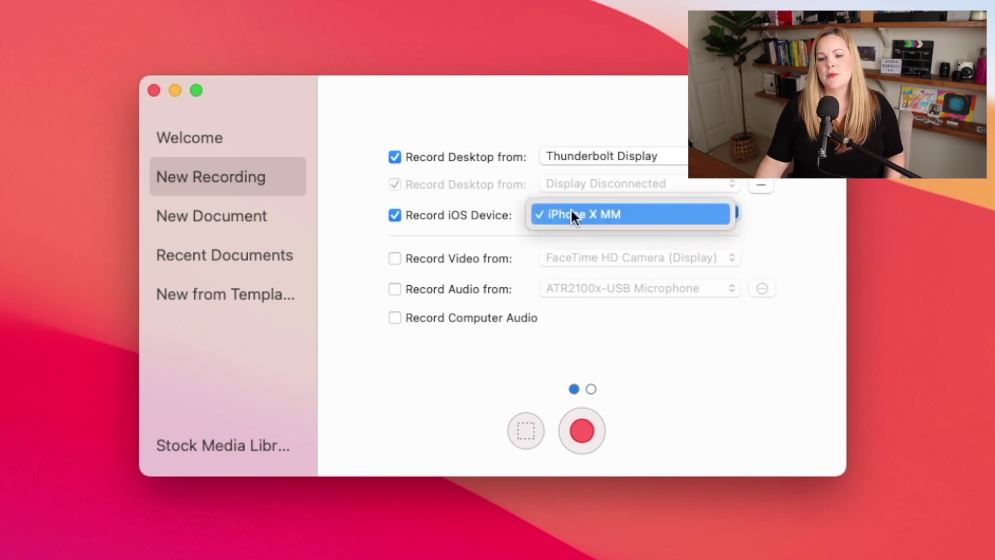
left_click(619, 212)
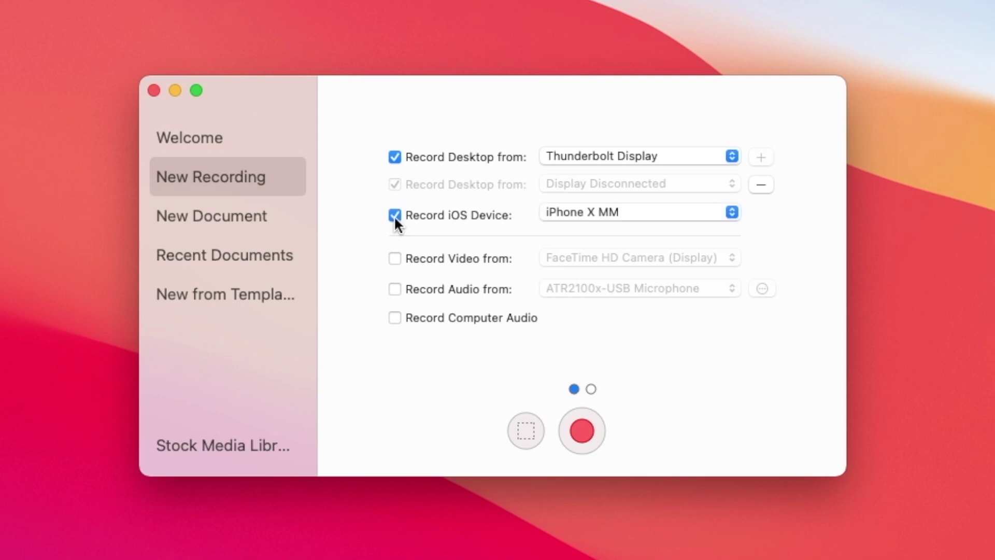
Step: Turn on Record Video from, keeping FaceTime HD Camera (Display) as the camera
left_click(395, 258)
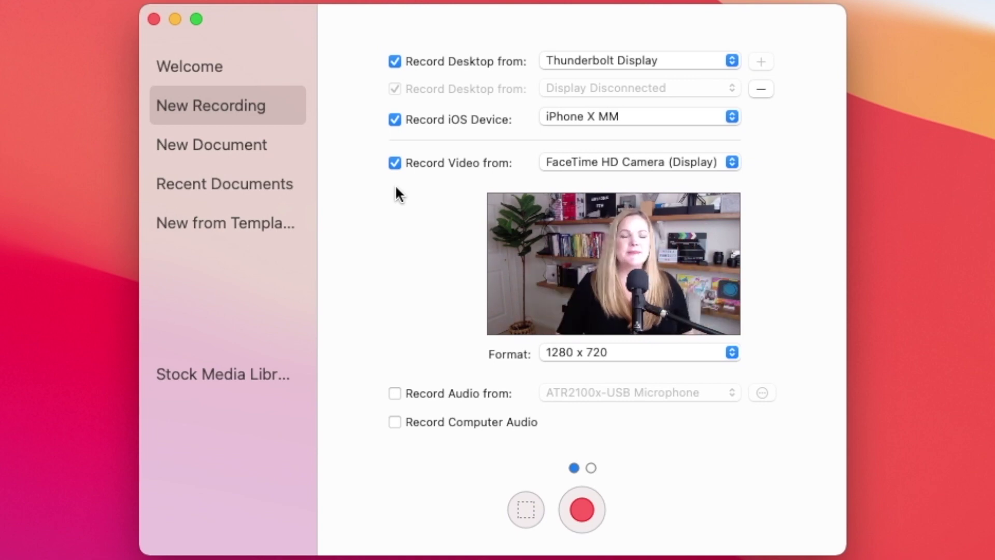
left_click(664, 161)
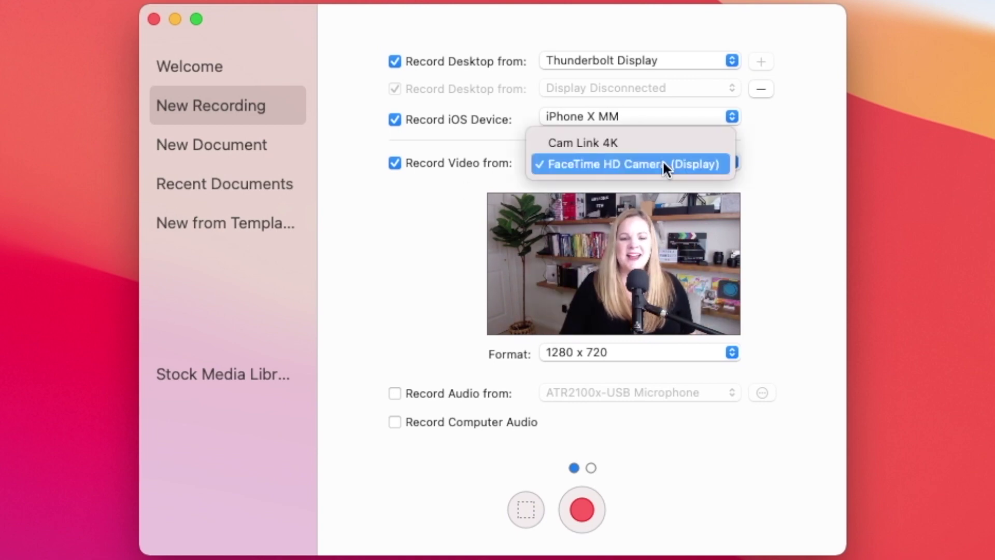
left_click(656, 145)
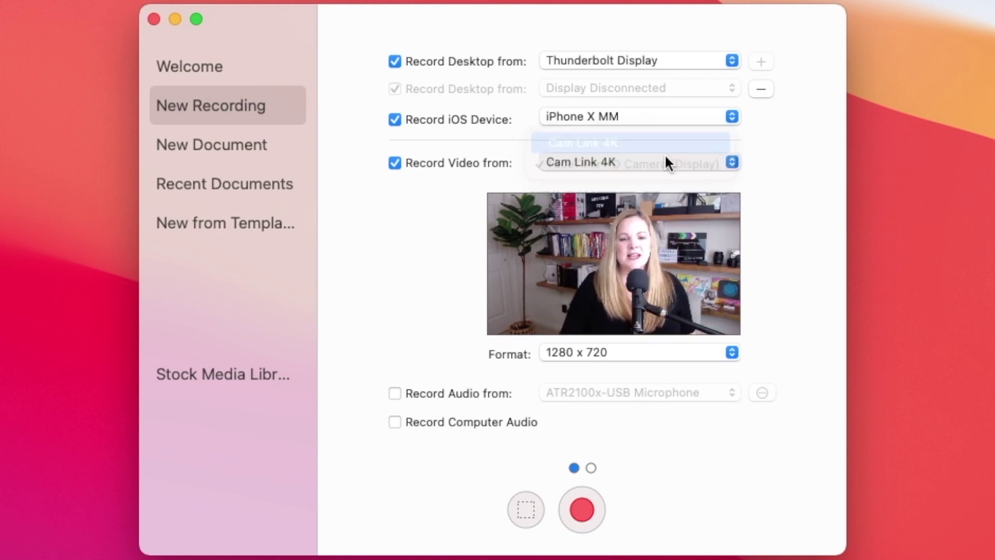
left_click(674, 163)
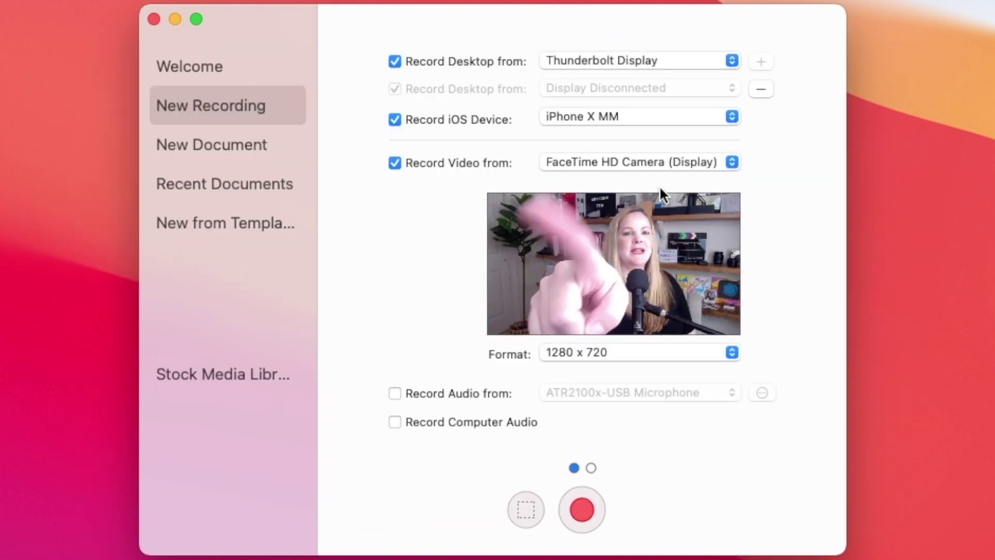
Step: Keep the webcam format at 1280 x 720
left_click(616, 364)
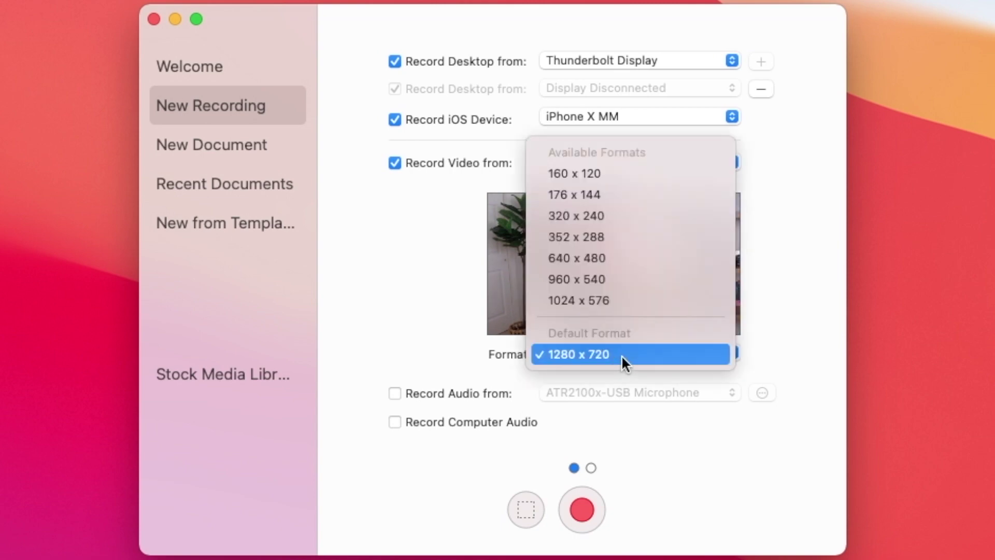
left_click(669, 357)
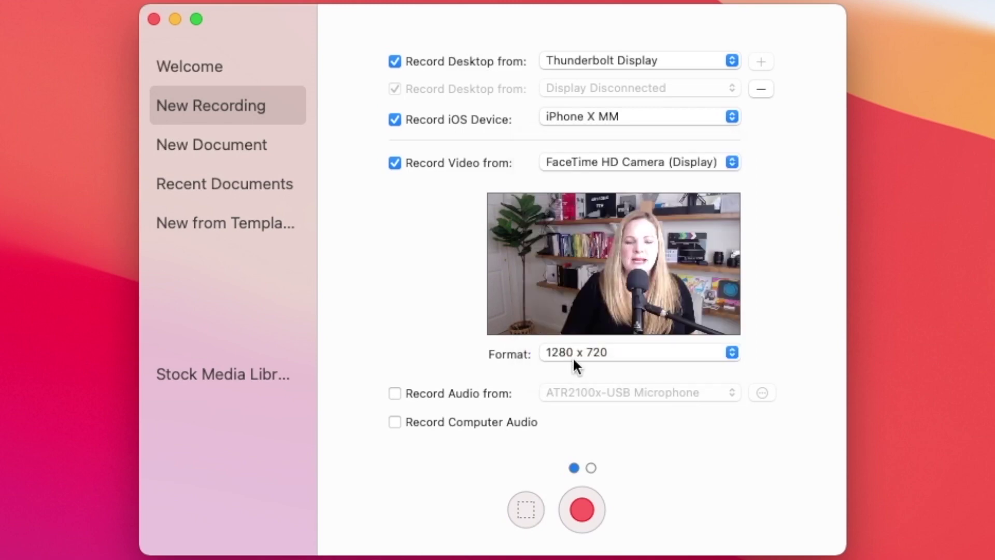
left_click(626, 352)
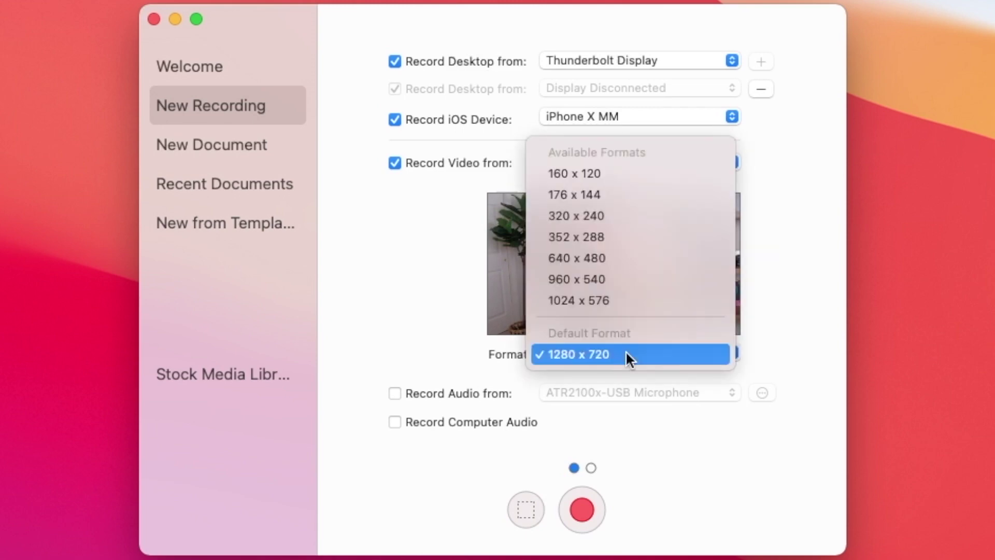
left_click(749, 349)
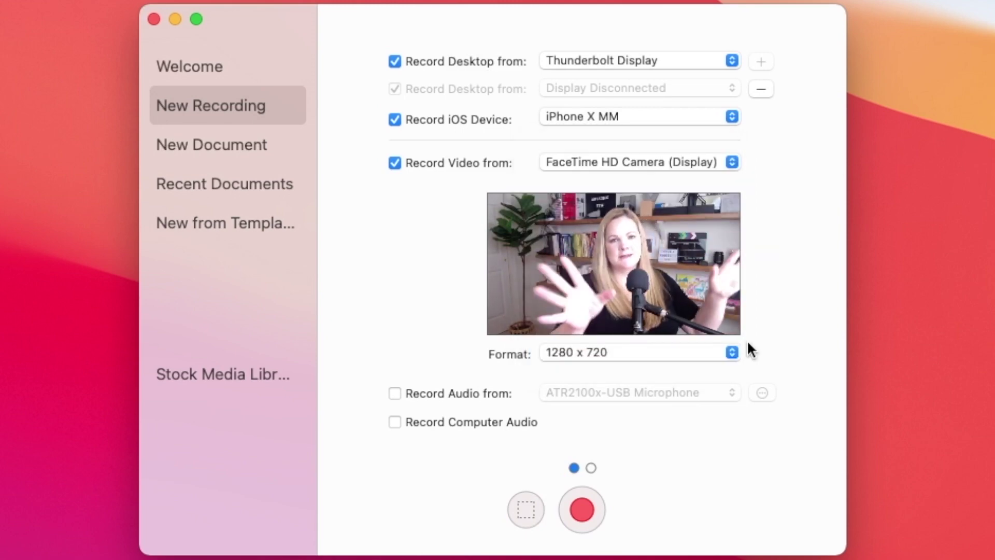
Step: Turn on Record Audio from with Display Audio as the source
left_click(395, 397)
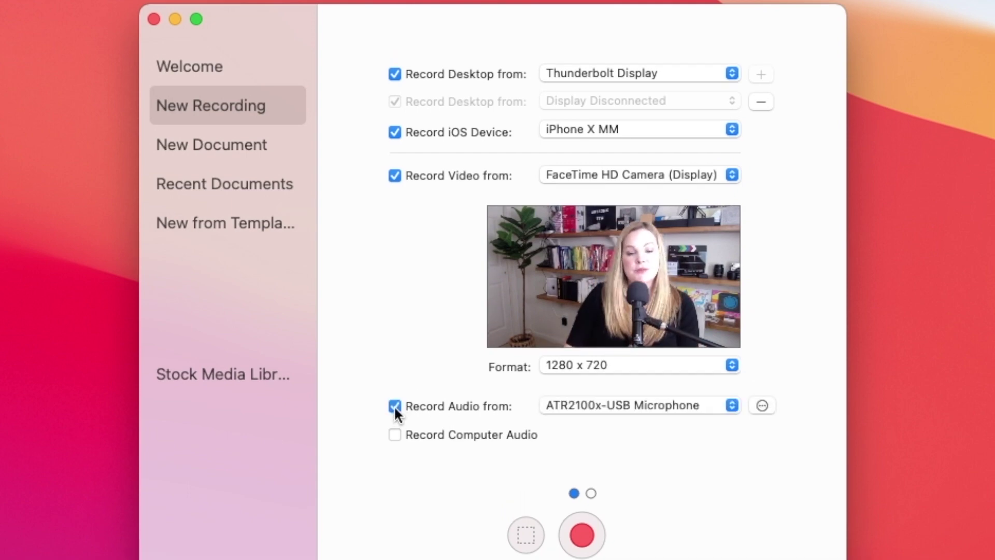
left_click(674, 392)
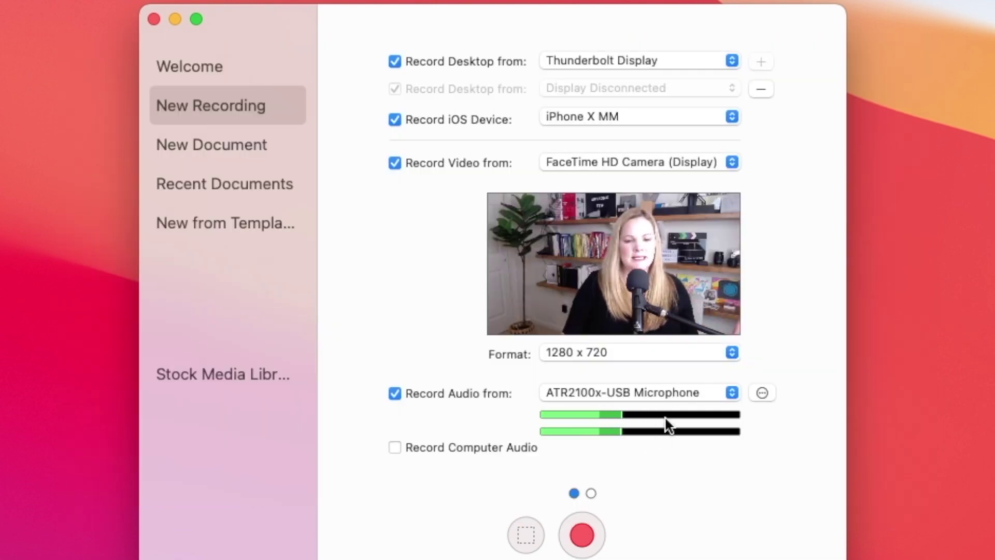
left_click(665, 394)
left_click(657, 375)
left_click(603, 400)
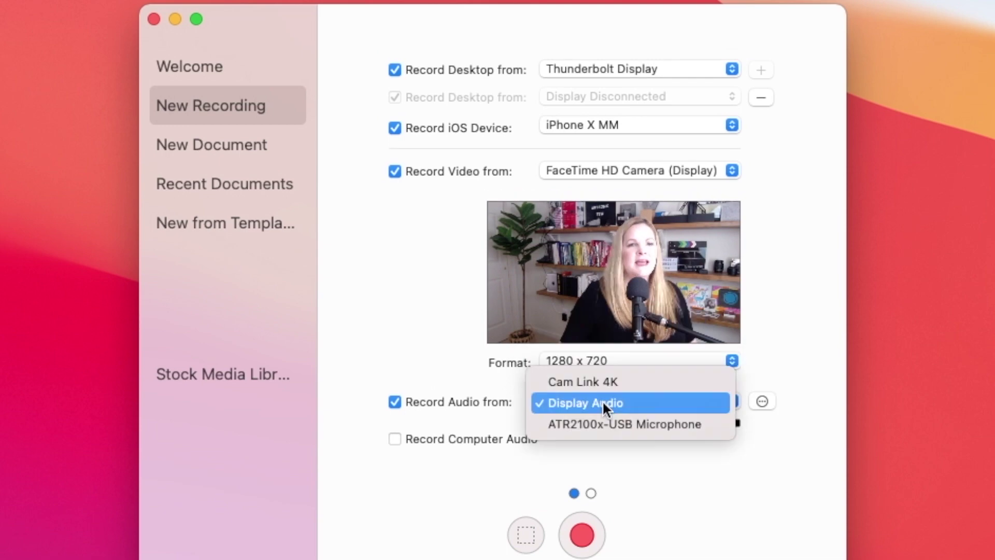
left_click(640, 403)
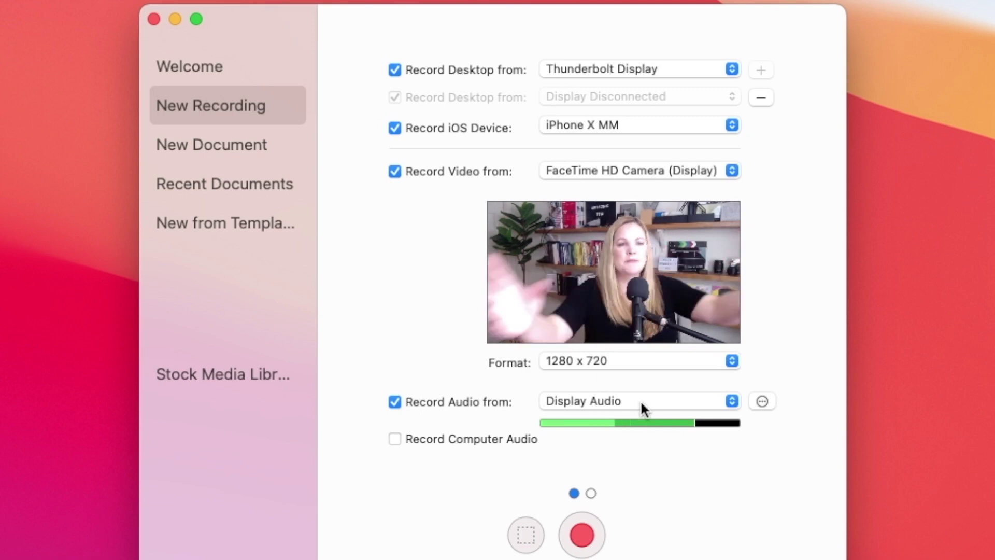
left_click(642, 408)
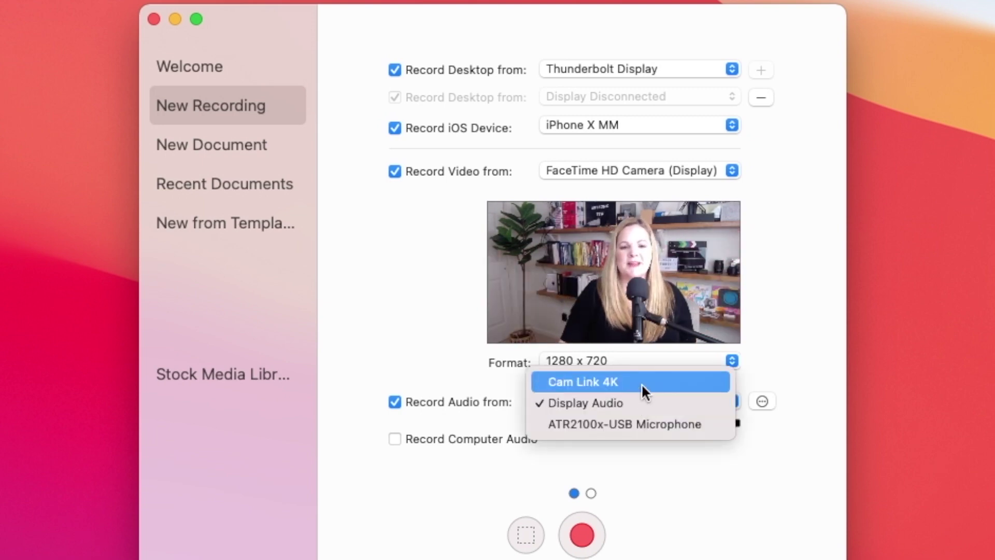
left_click(396, 444)
Step: Enable Record Computer Audio and tick 'Do not show this message again' before continuing
left_click(395, 440)
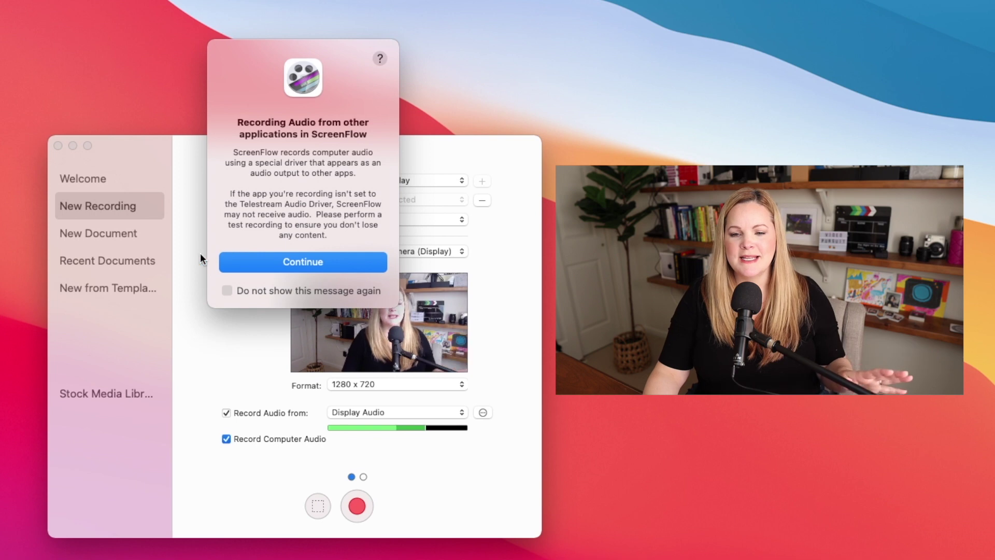
left_click(228, 291)
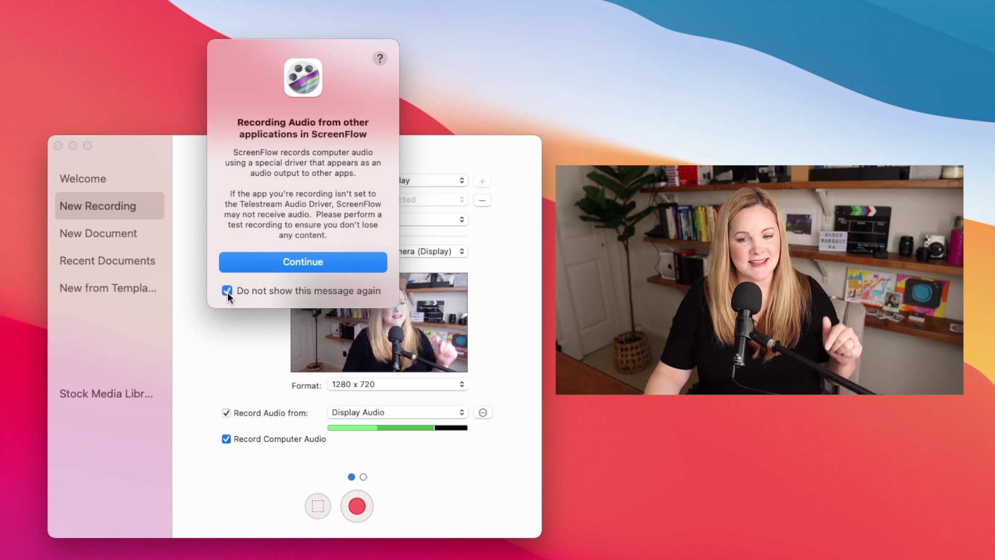
left_click(263, 262)
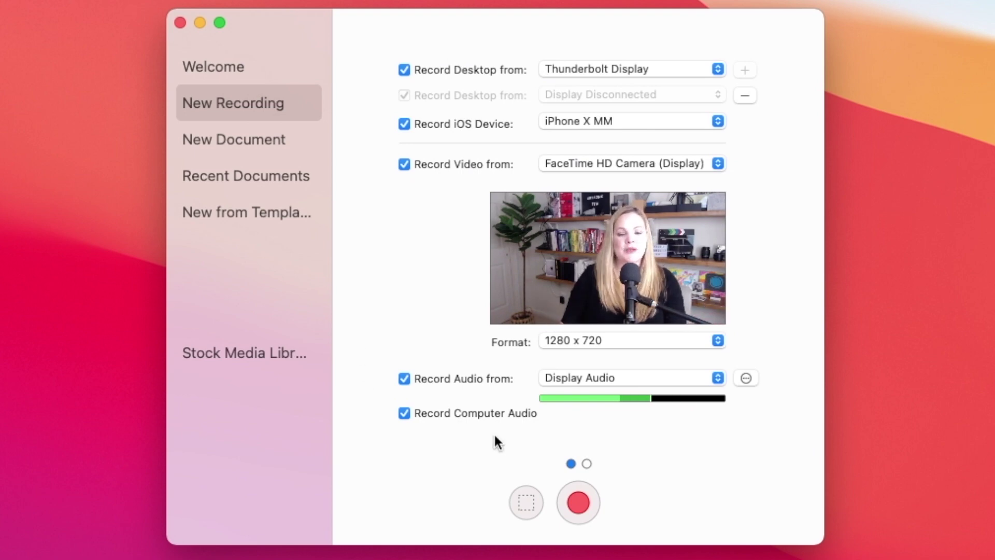
left_click(578, 498)
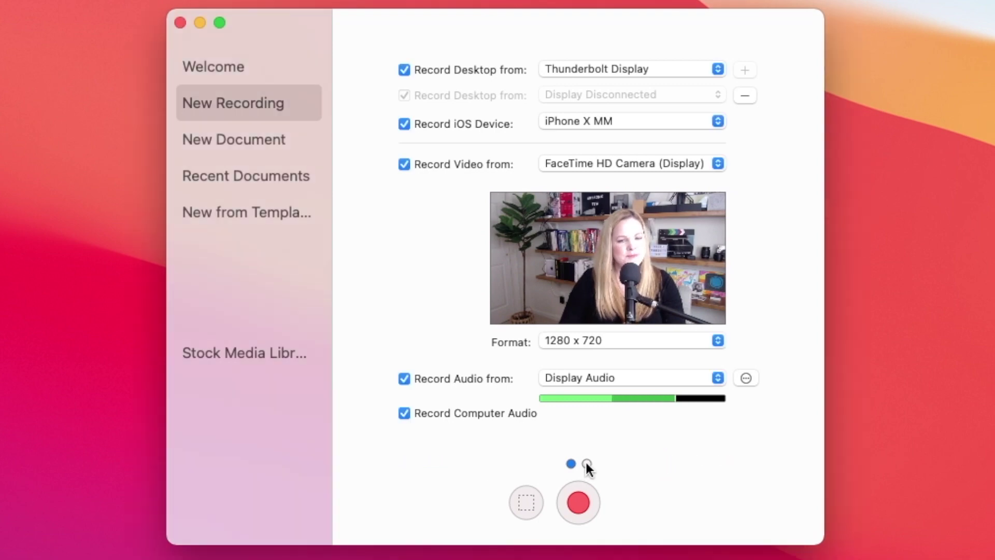
left_click(586, 463)
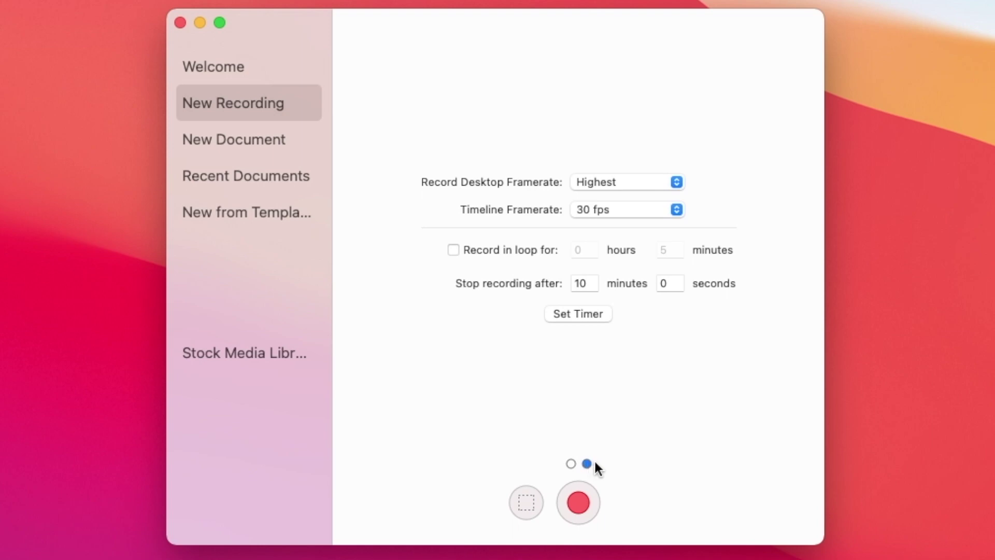
Step: Keep desktop framerate at Highest and set Record in loop for to 10 minutes
left_click(644, 181)
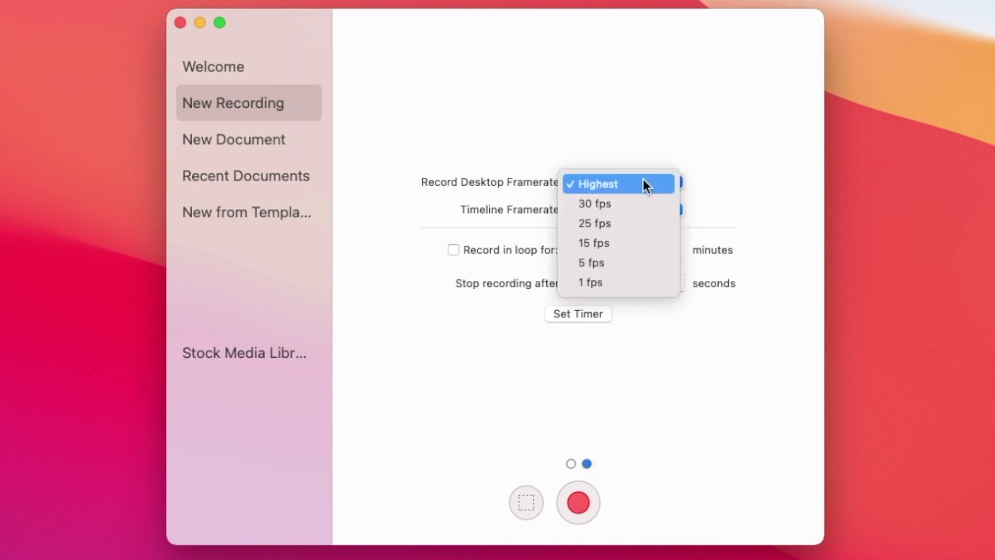
left_click(642, 179)
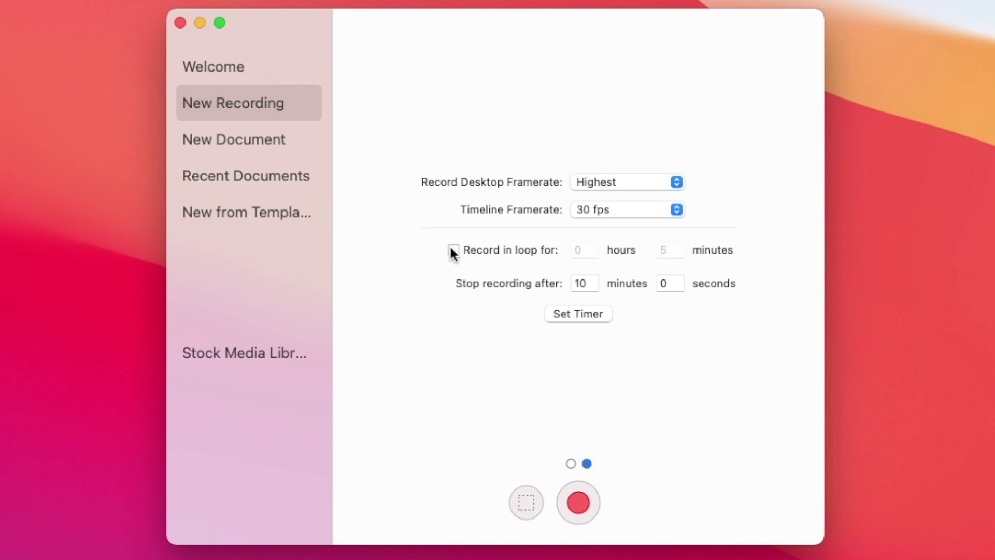
left_click(453, 251)
left_click(669, 250)
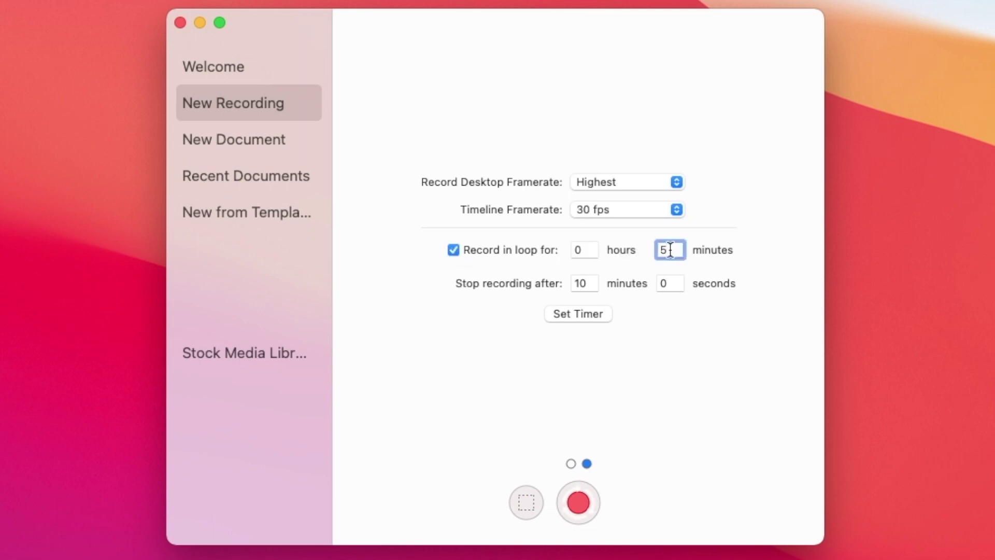
key("BackSpace")
type("10")
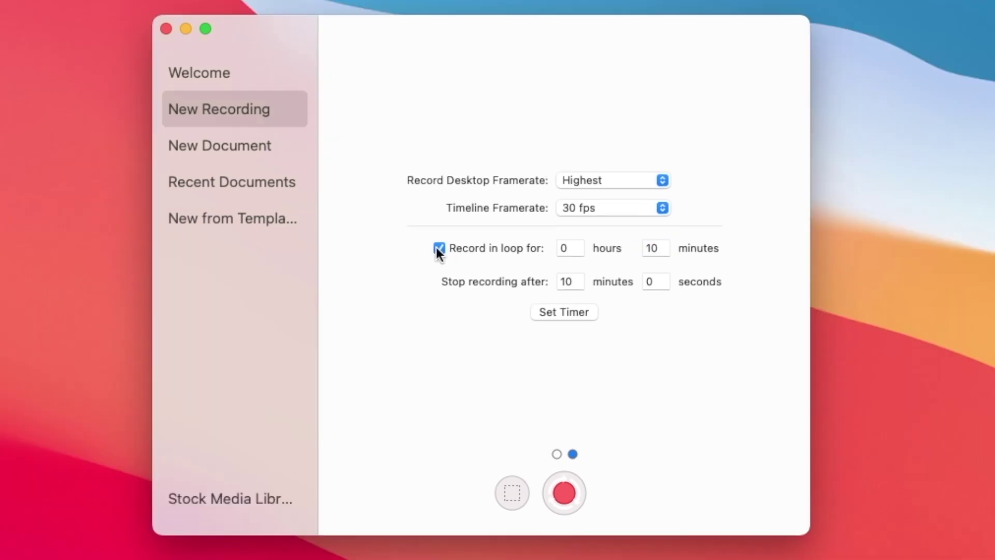
left_click(439, 249)
Step: Return to the sources page and start recording with the red Record button
left_click(557, 454)
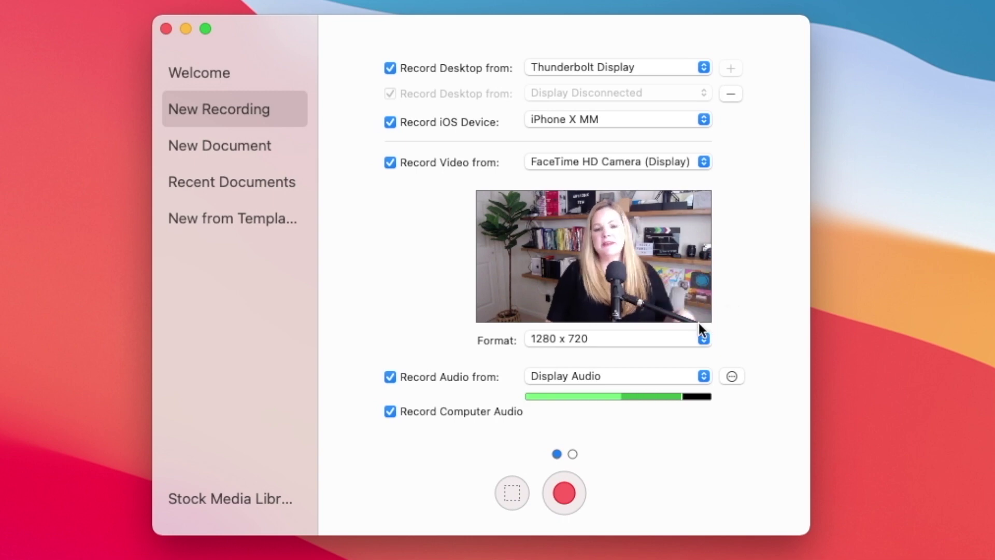
left_click(564, 492)
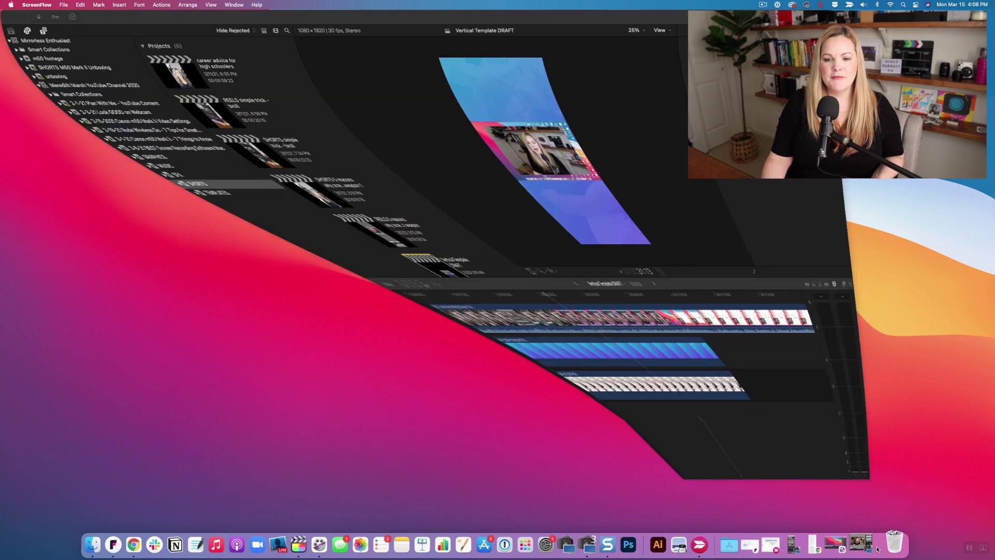
Step: Move the Final Cut Pro window and drag the playhead from 31:13 to 44:09
left_click_drag(296, 22, 344, 52)
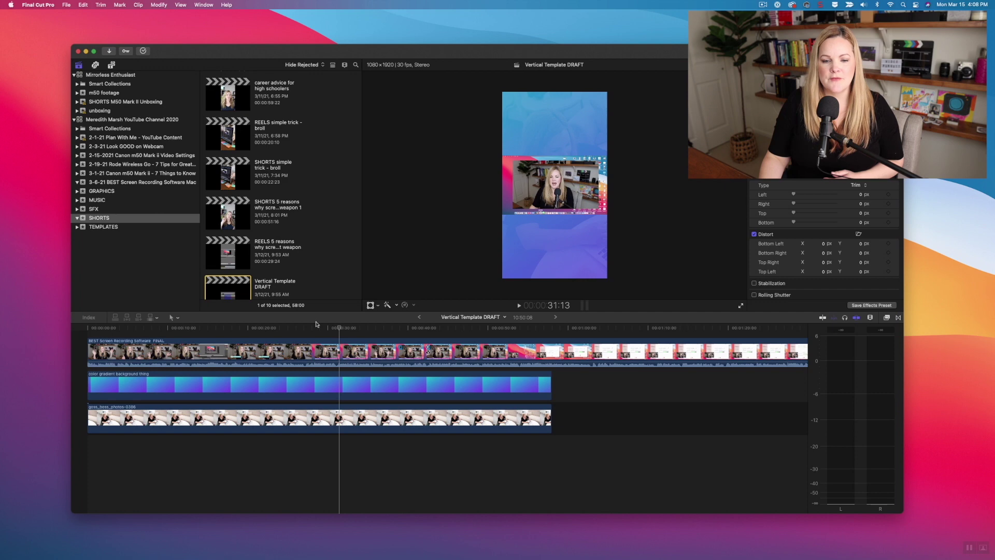
left_click_drag(339, 330, 443, 332)
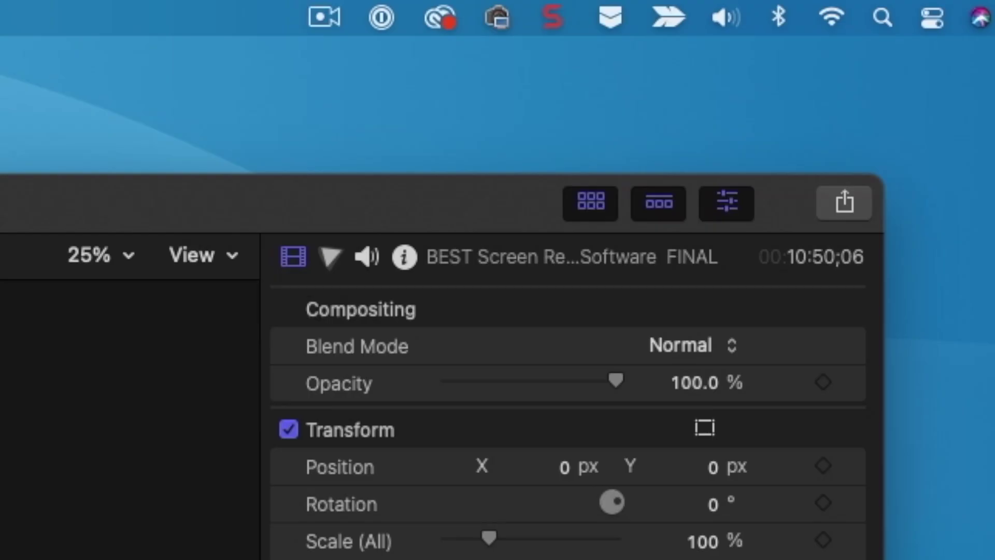
Step: Stop the recording and inspect the iPhone X MM, screen and FaceTime clips in the media panel
left_click(324, 15)
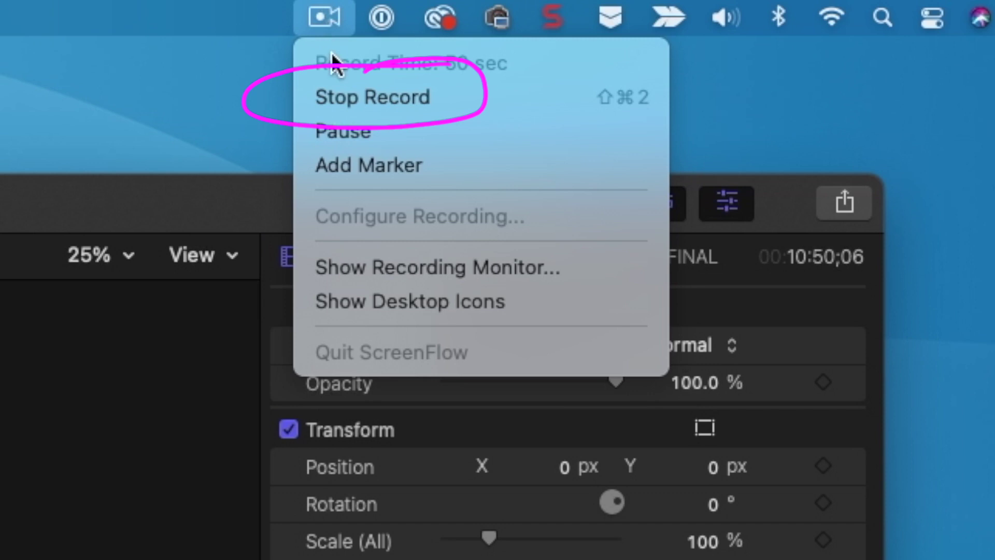
left_click(337, 97)
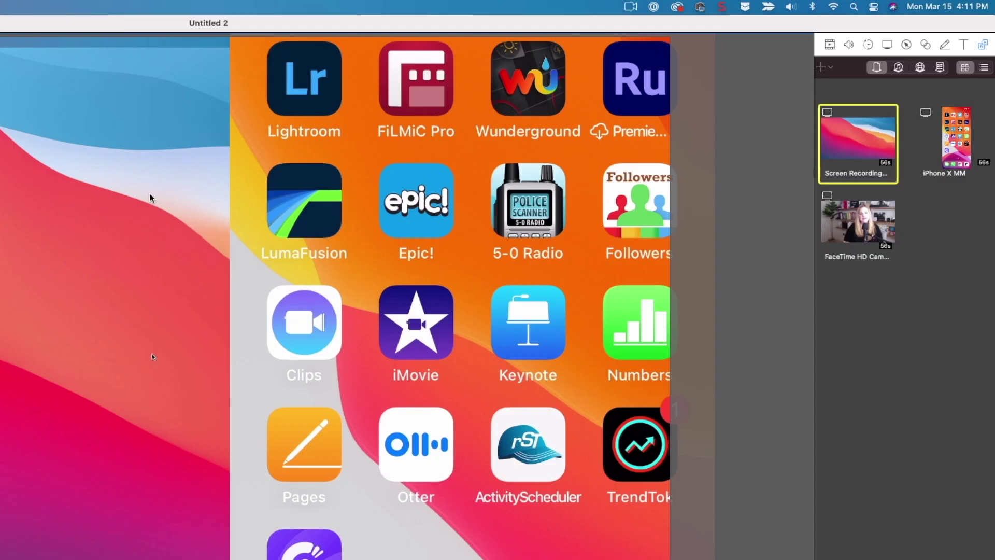
left_click(951, 136)
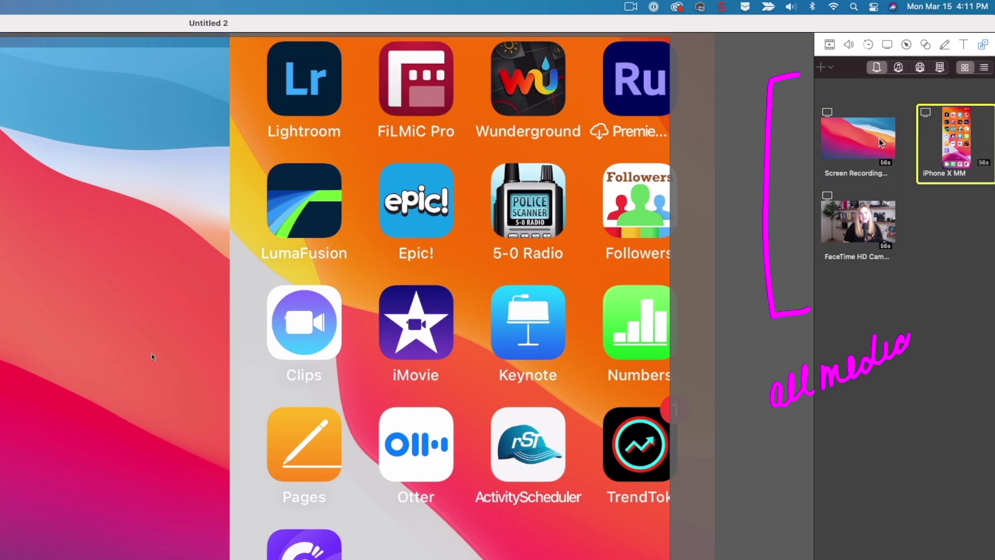
left_click(858, 140)
left_click(855, 220)
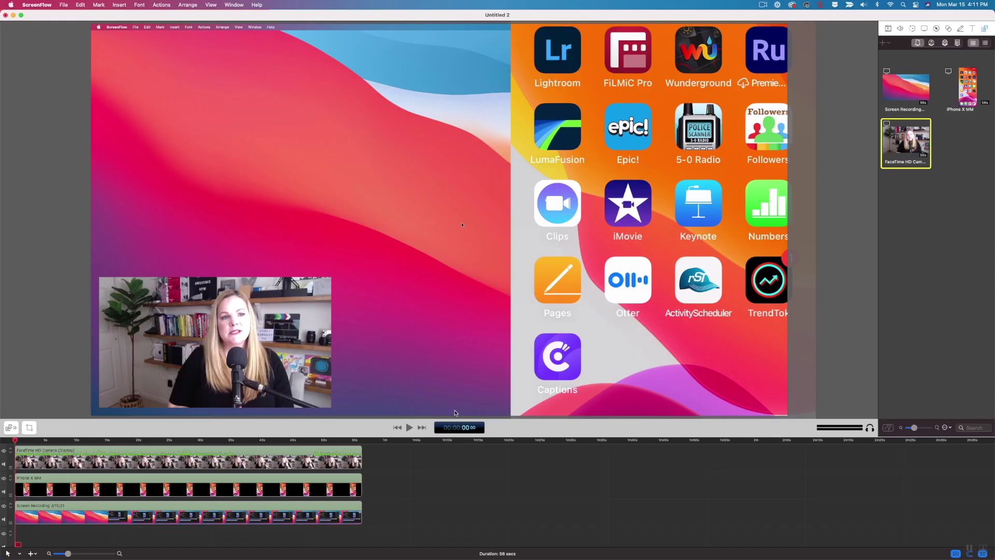
Step: Select the screen and camera clips on the timeline and zoom the timeline in
left_click(270, 513)
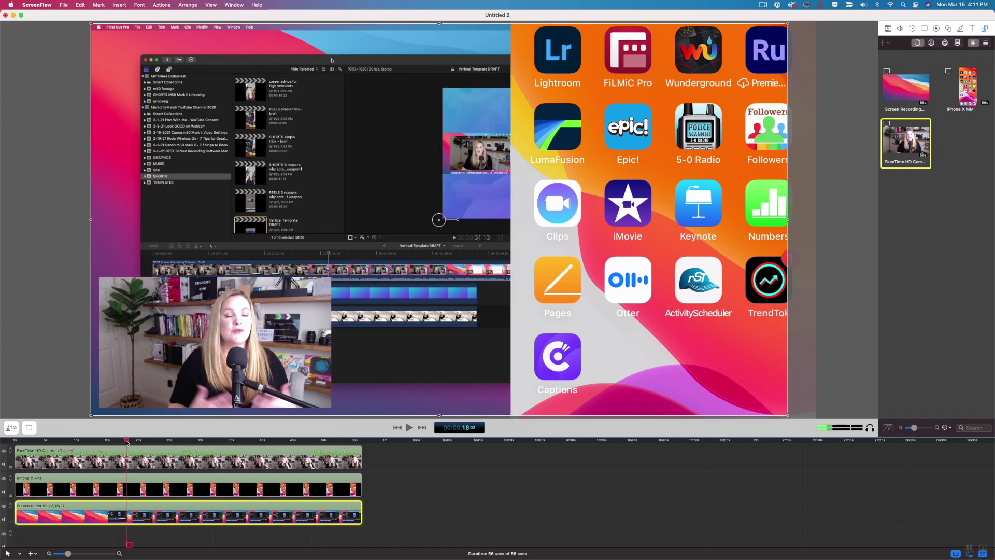
key("super+equal")
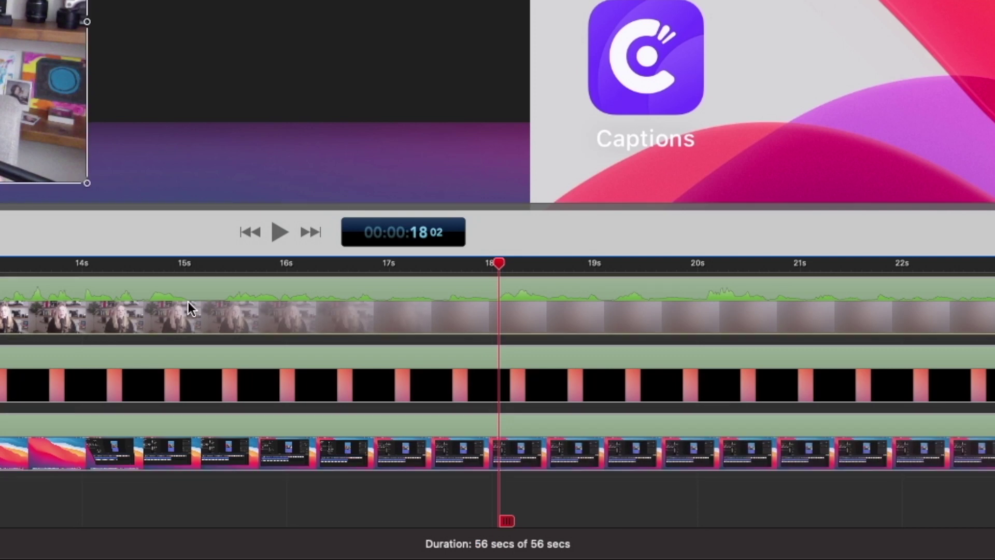
left_click(373, 456)
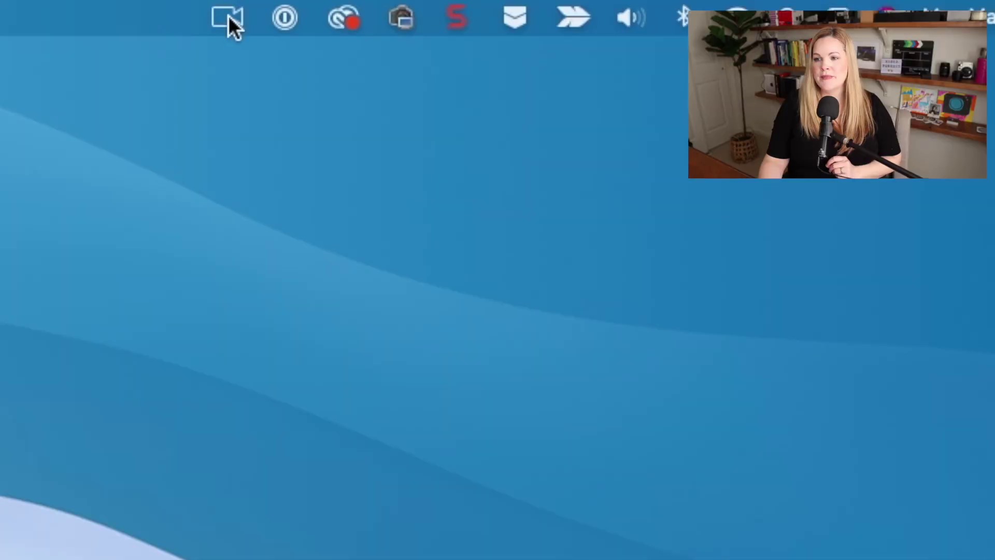
left_click(229, 15)
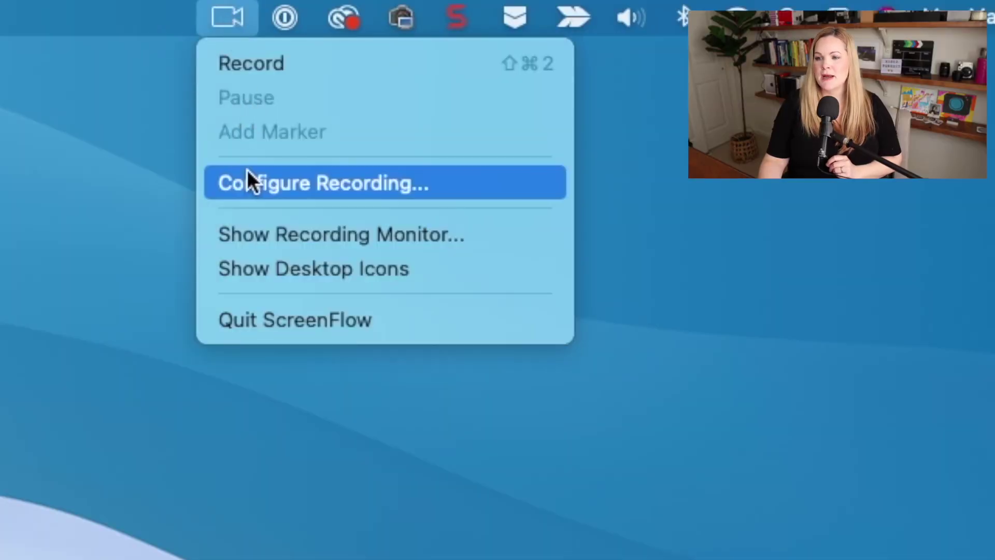
Step: Turn off iPhone, webcam and Display Audio capture, keeping the Thunderbolt Display and computer audio
left_click(247, 183)
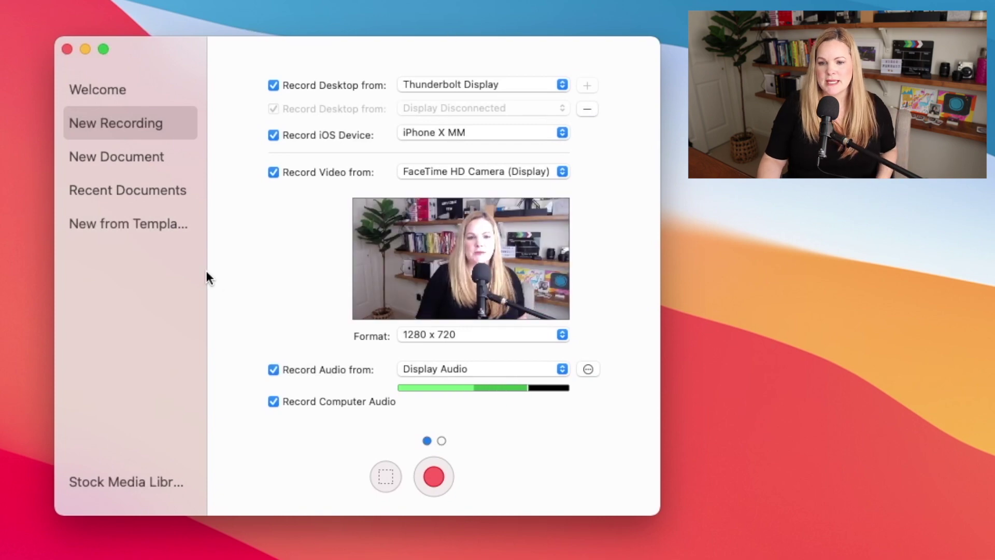
left_click(277, 137)
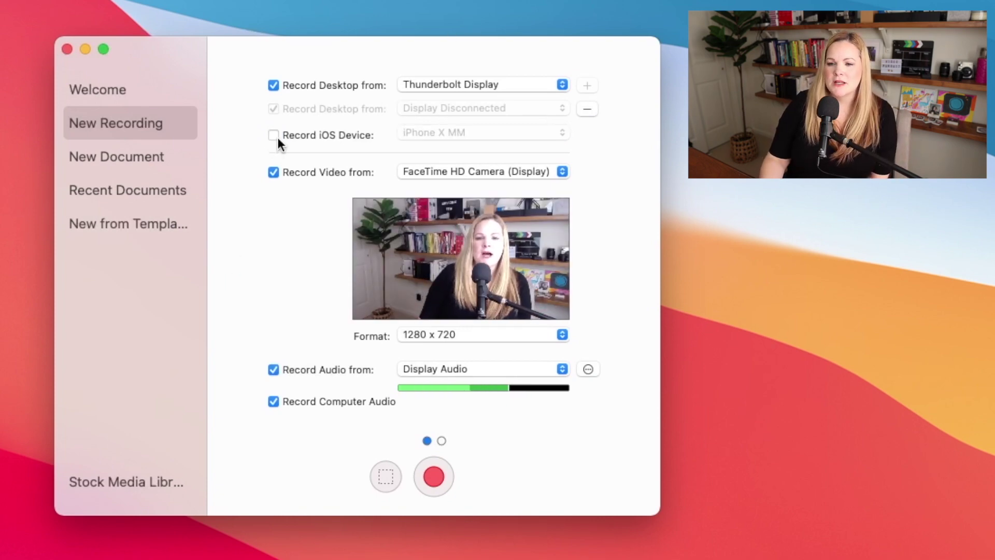
left_click(273, 171)
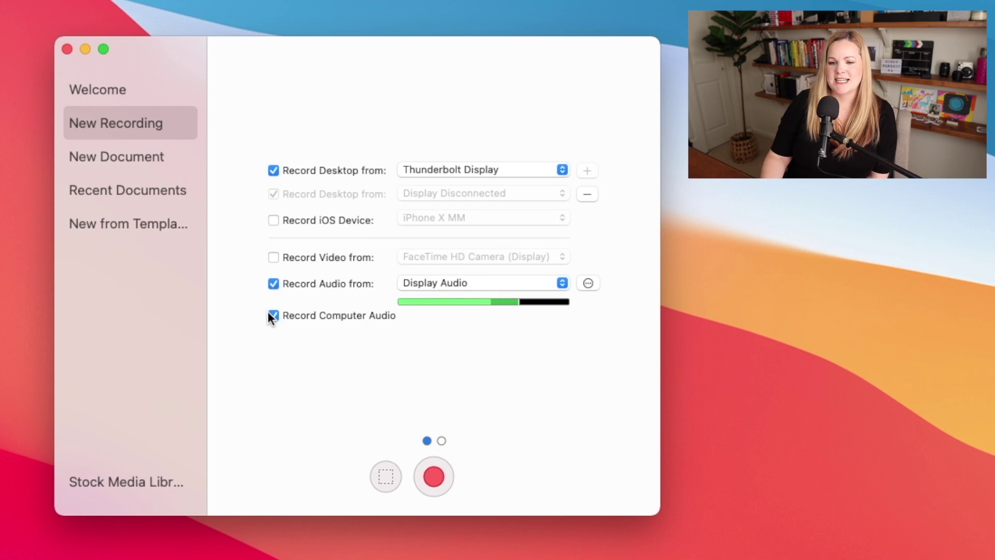
left_click(273, 284)
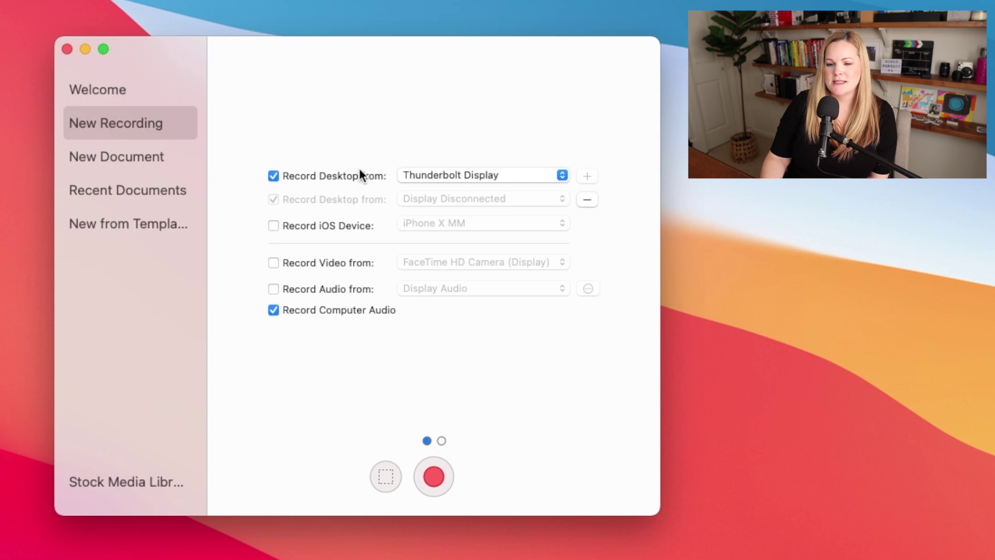
Step: Move the partial-screen capture region to the upper-left and enlarge it to about 1749 x 984
left_click(385, 476)
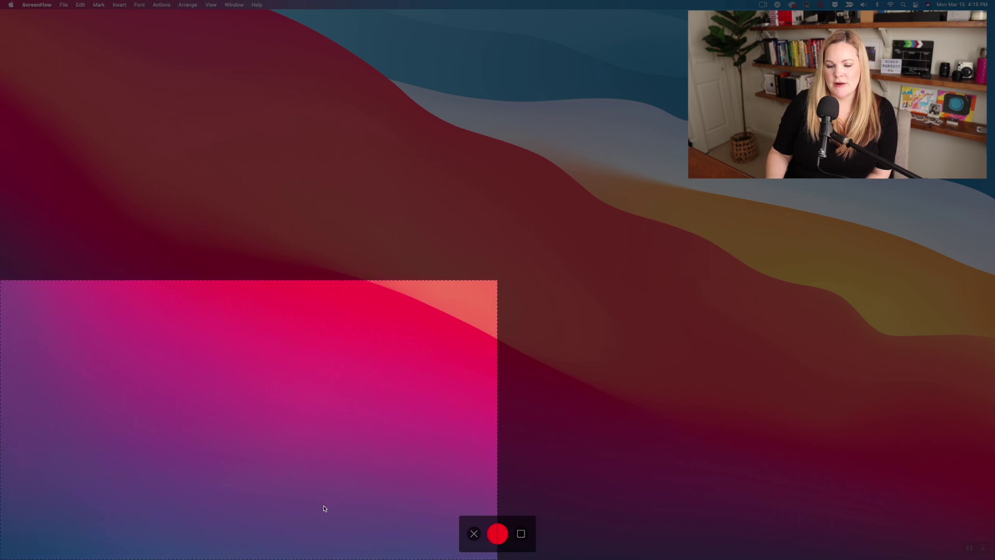
left_click_drag(324, 508, 493, 339)
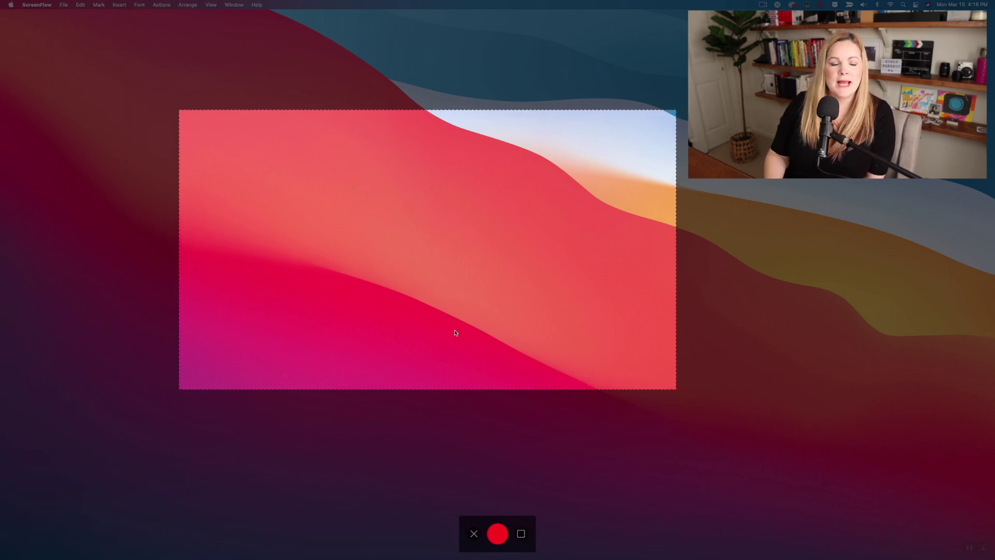
left_click_drag(446, 333, 276, 209)
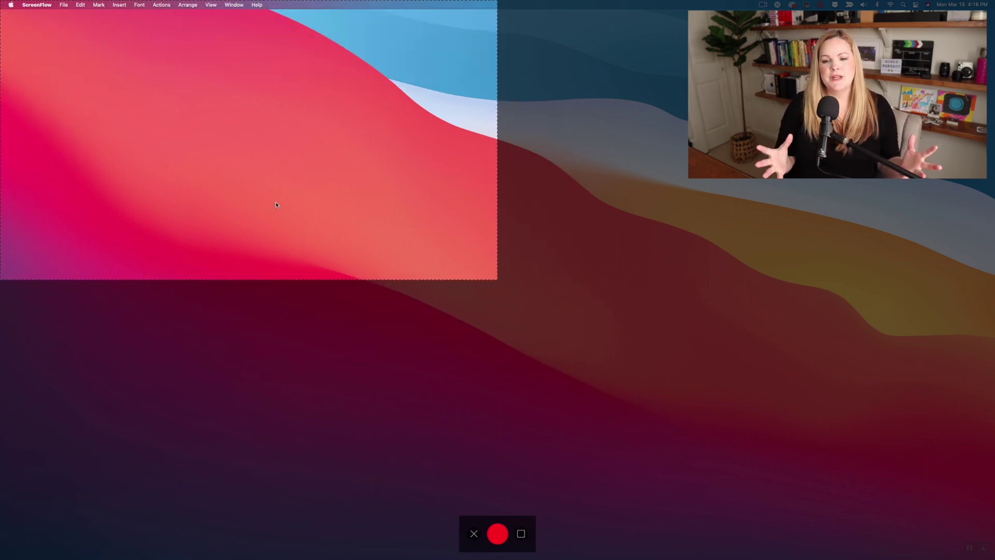
left_click_drag(497, 279, 683, 384)
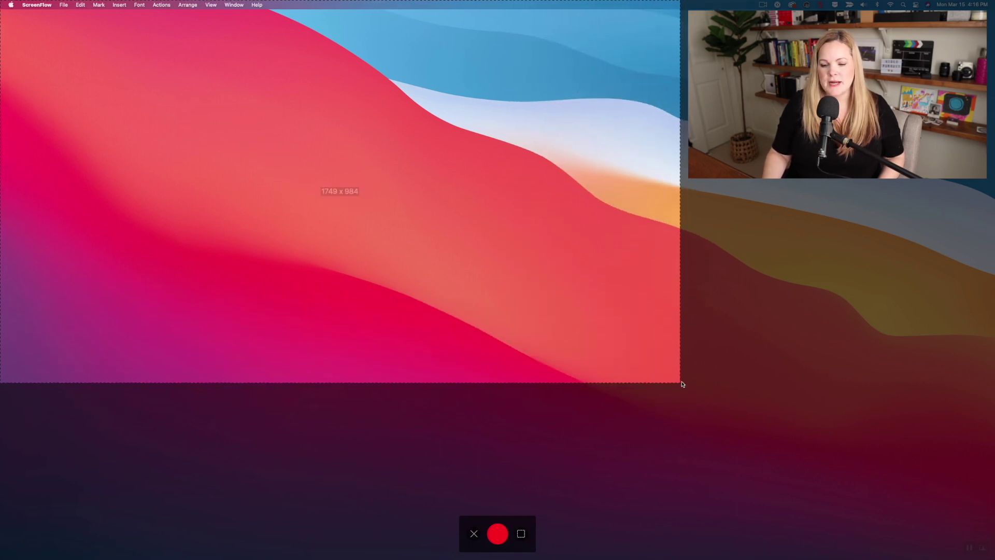
Step: Apply the 1920 x 1080 preset size to the partial-screen capture area
left_click(522, 535)
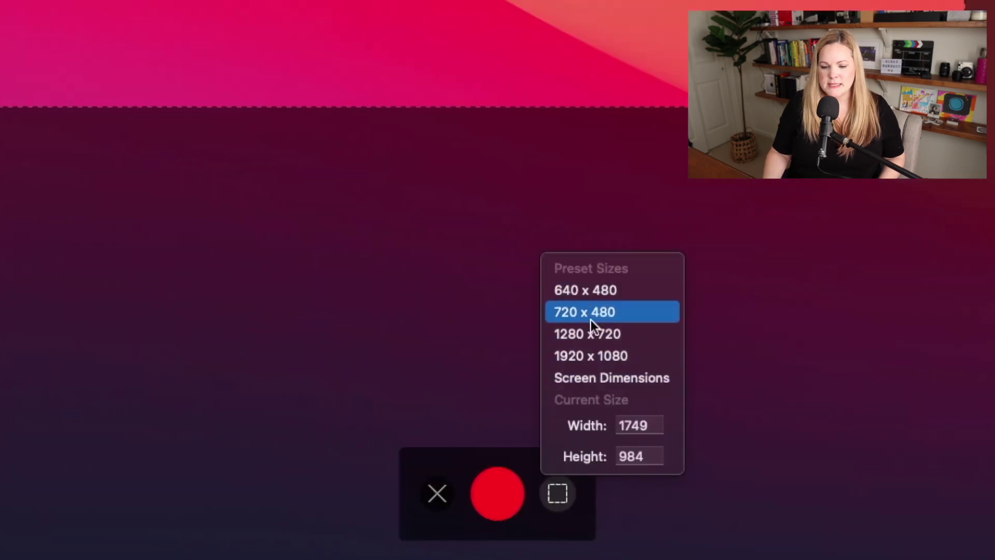
left_click(567, 357)
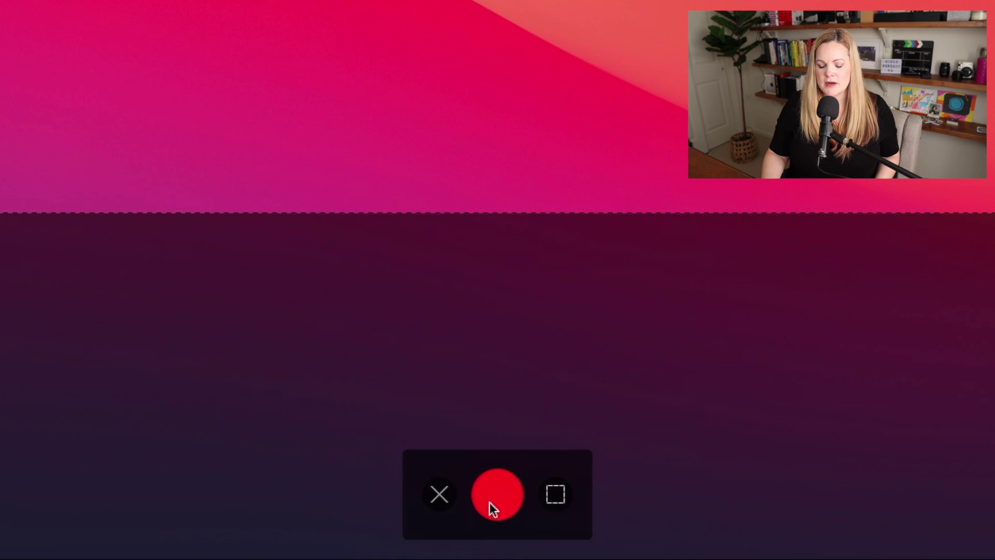
Step: Start recording the 1920 x 1080 area and restore the Chrome window with the Notion script
left_click(493, 500)
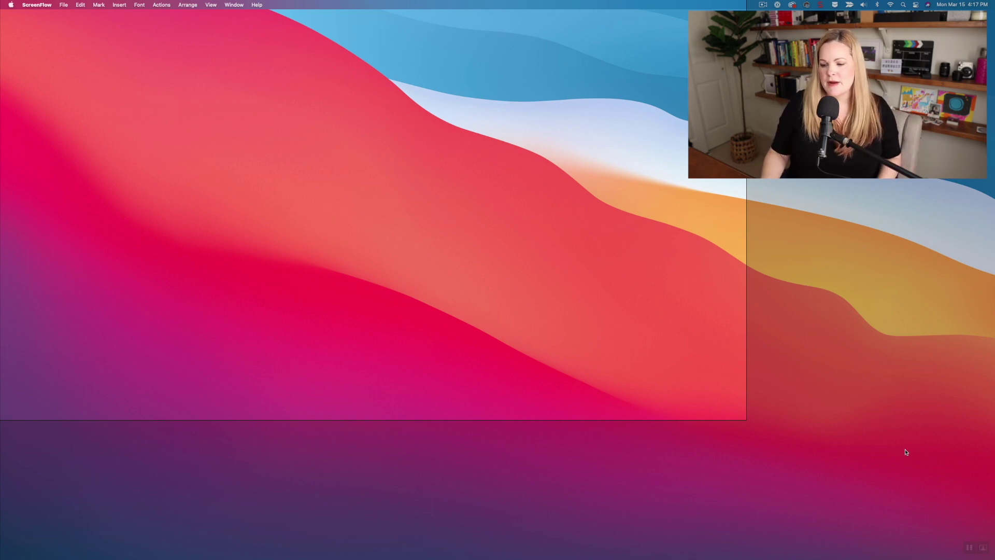
mouse_move(835, 554)
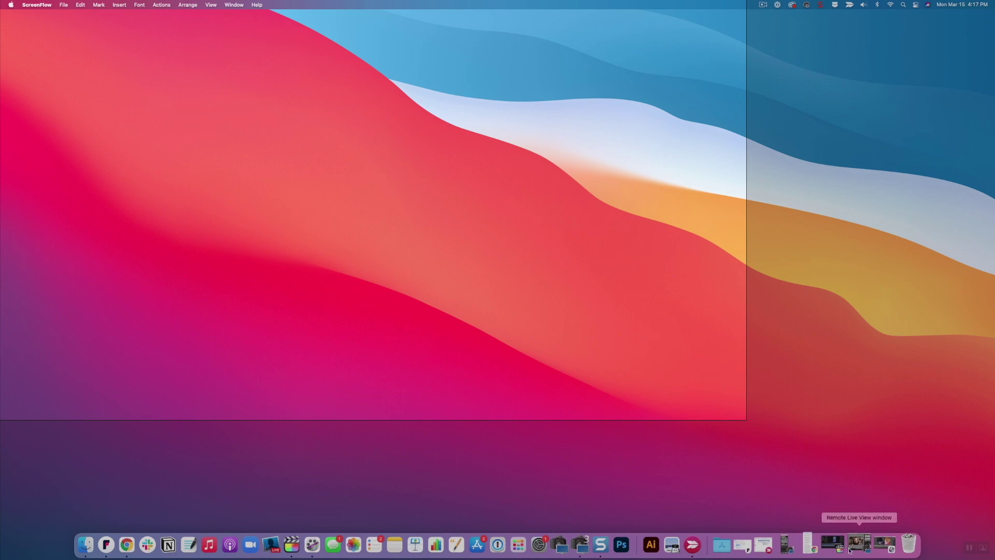
left_click(810, 544)
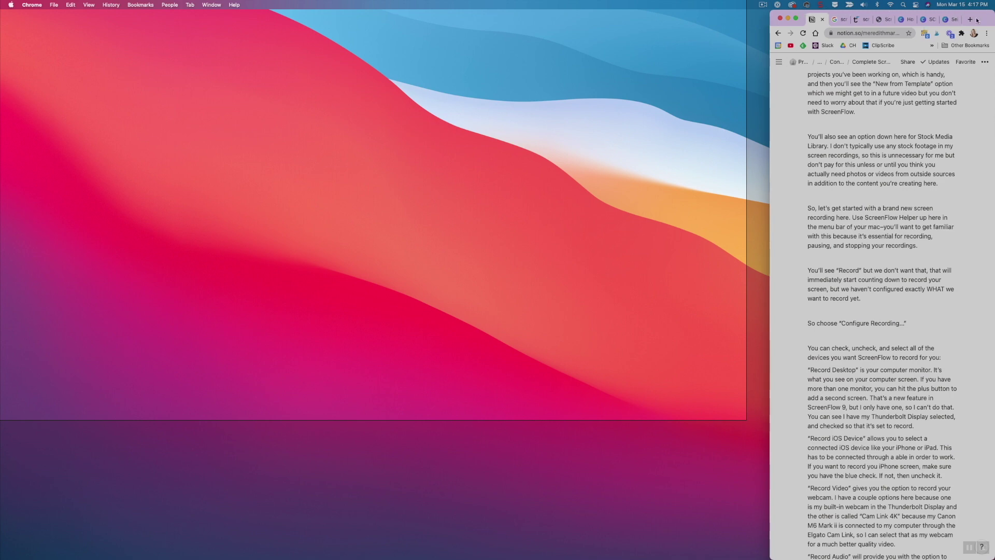
Step: Scroll the Notion script down to the paragraphs on stopping recording and Partial Screen Capture
left_click_drag(977, 19, 968, 20)
scroll(917, 229, "down", 4)
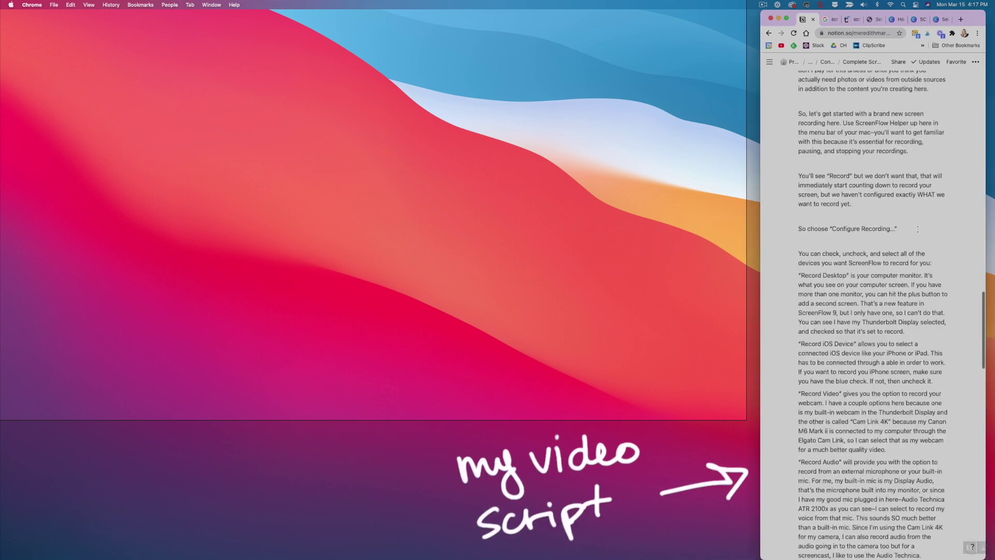
scroll(918, 229, "down", 10)
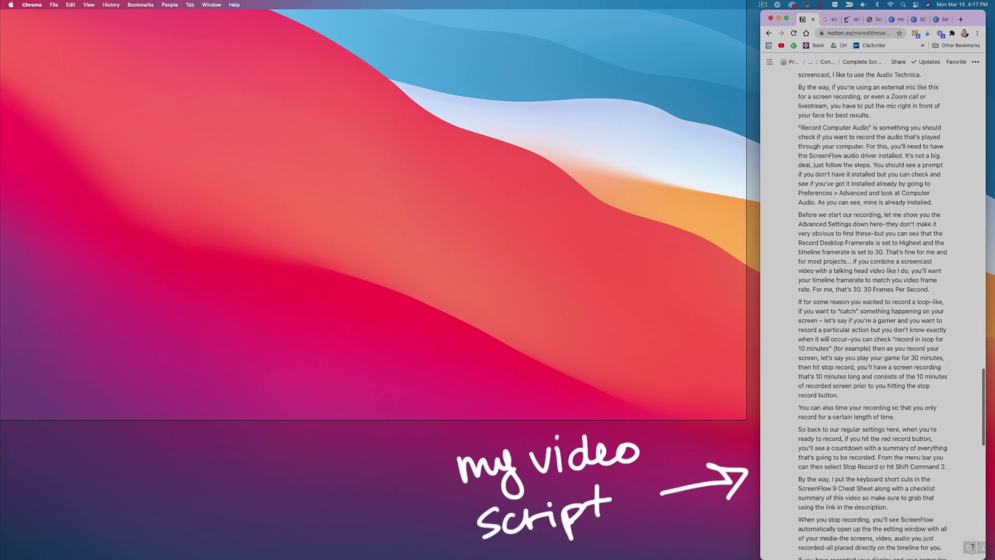
scroll(918, 229, "down", 5)
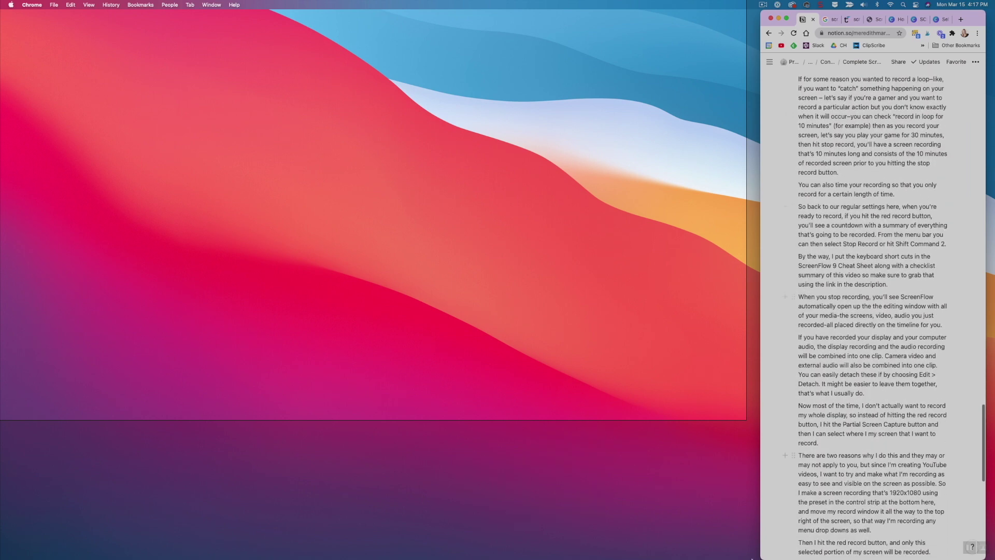
mouse_move(754, 558)
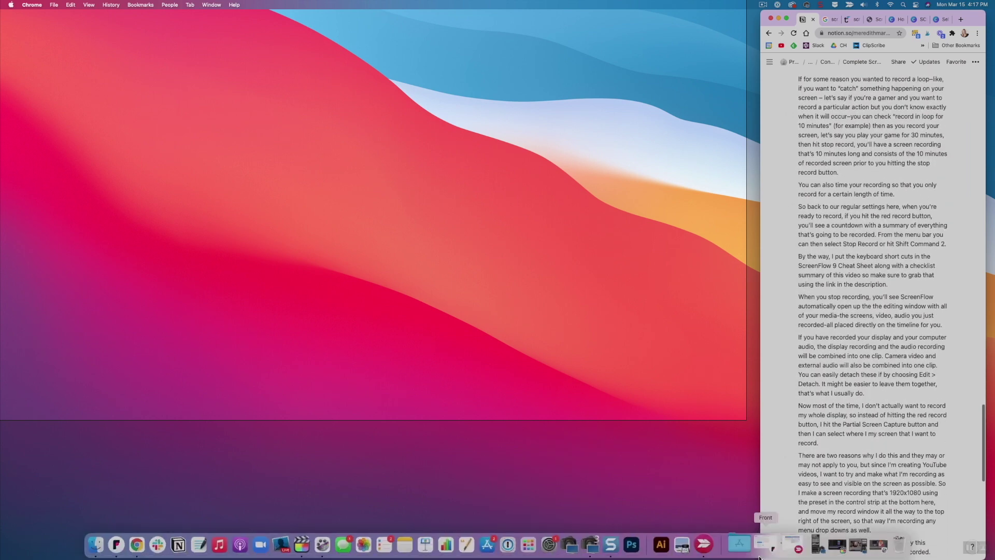
Step: Restore the Vertical Template DRAFT window, place it top-left and resize it within the capture area
left_click(830, 544)
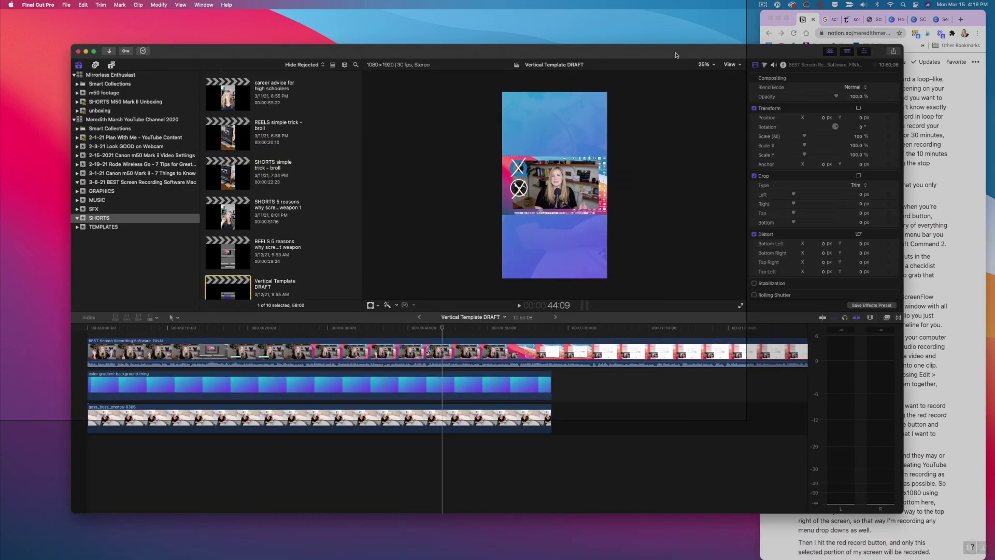
left_click_drag(675, 55, 595, 4)
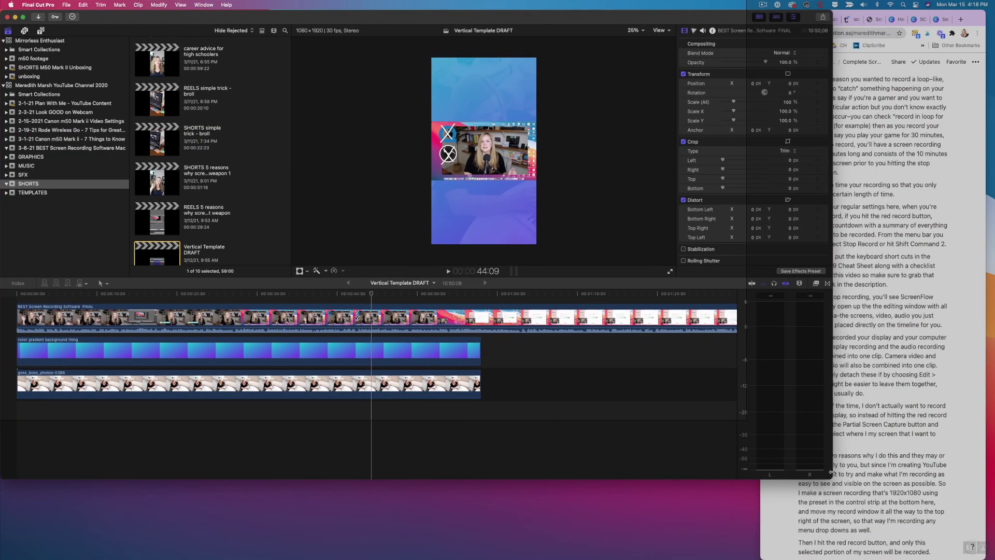
left_click_drag(711, 358, 743, 417)
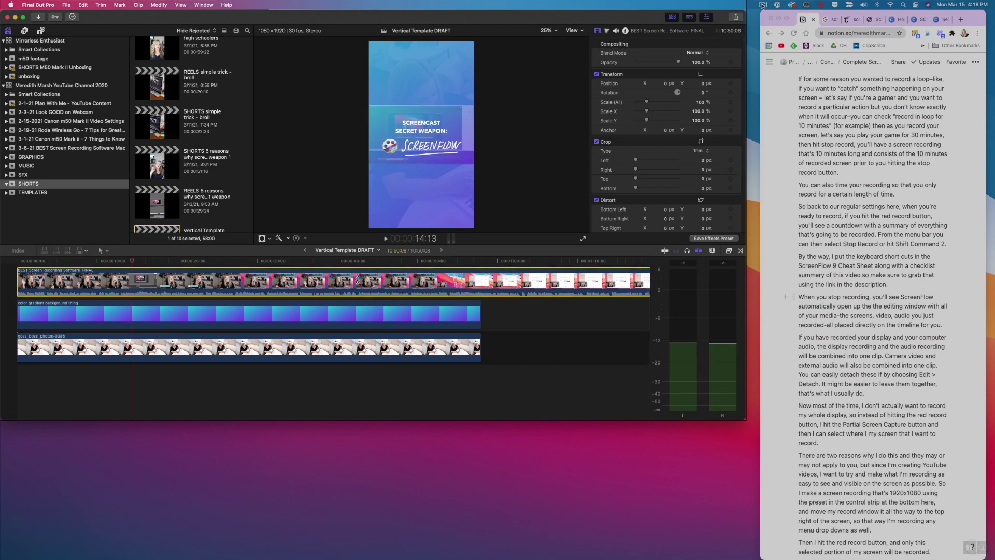
Step: Stop the recording and add it to the Untitled 2 document as a clip named 'take 2'
left_click(763, 5)
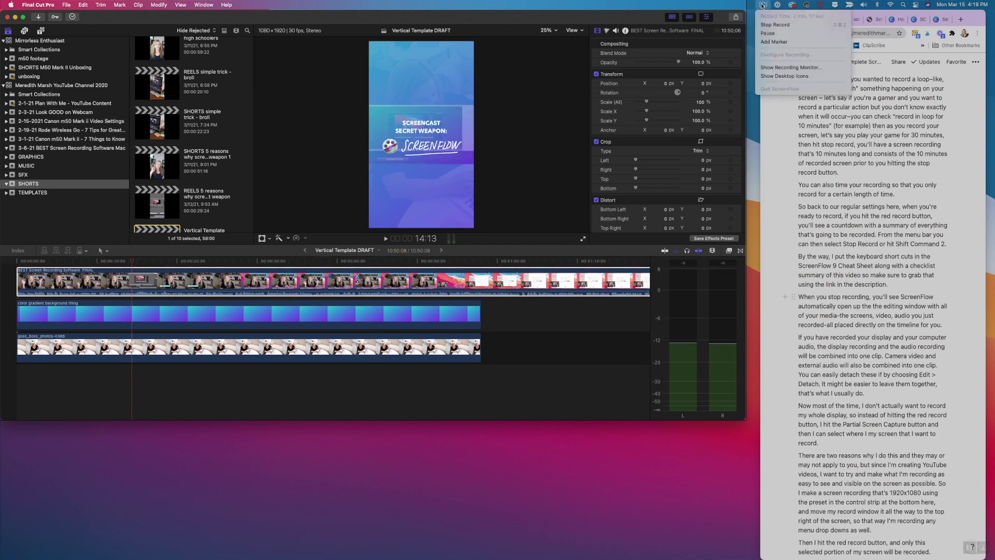
left_click(765, 25)
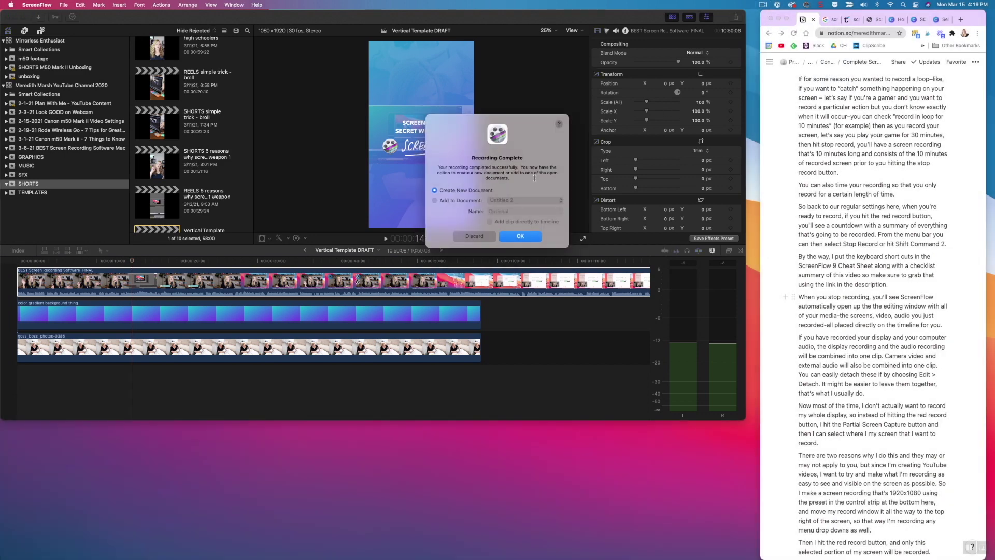
left_click(435, 200)
type("take 2")
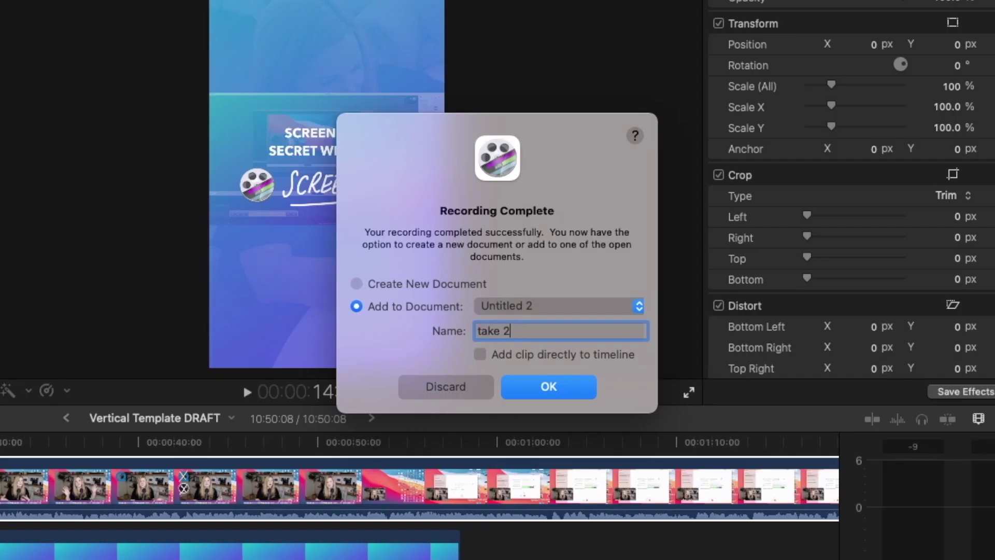
left_click(536, 391)
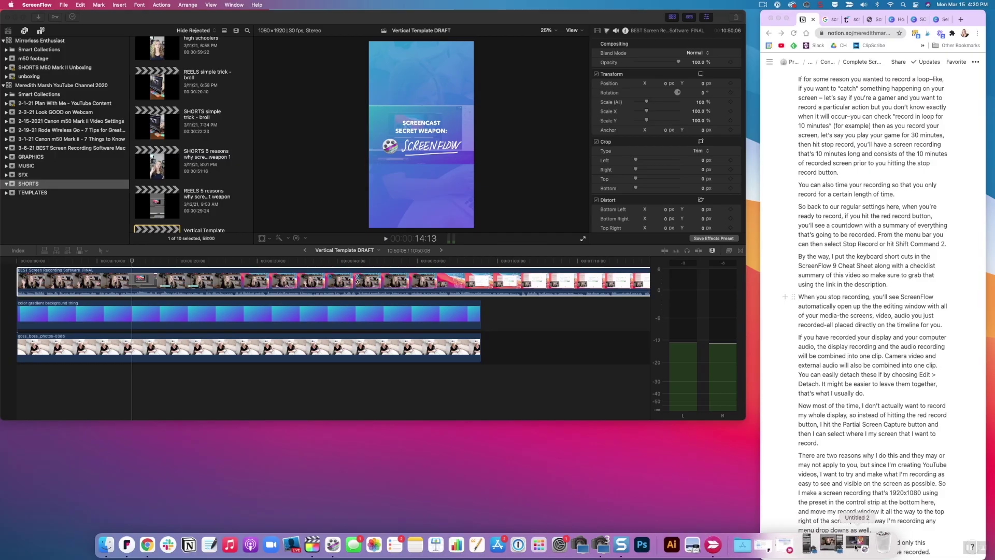
left_click(854, 545)
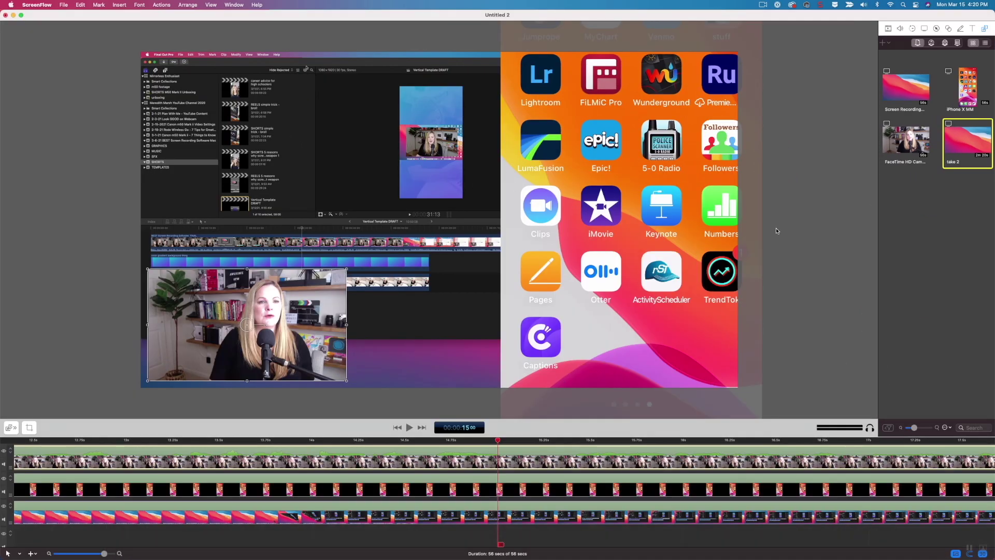
Step: Place take 2 on the timeline after the first recording, preview it at 2:45 and select it
scroll(761, 496, "right", 15)
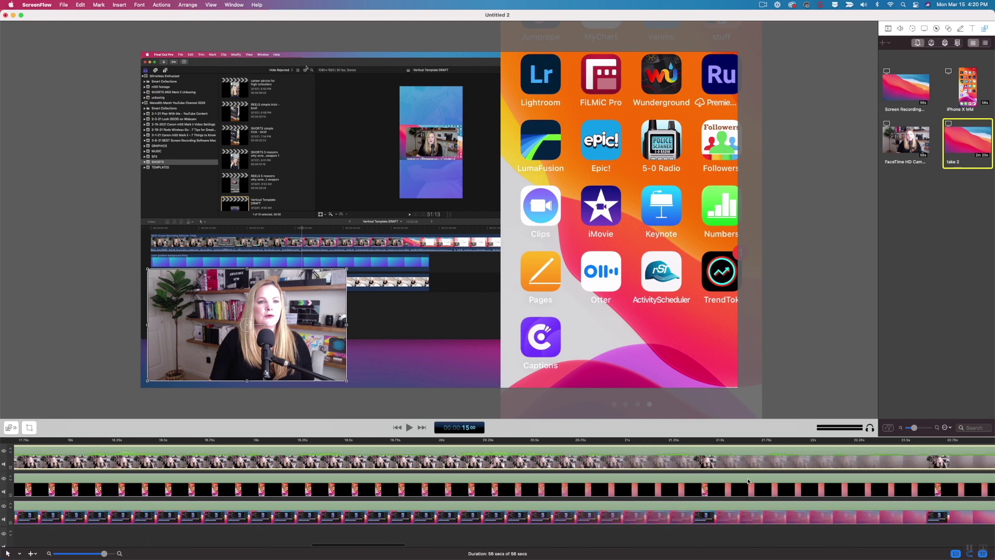
scroll(748, 481, "right", 20)
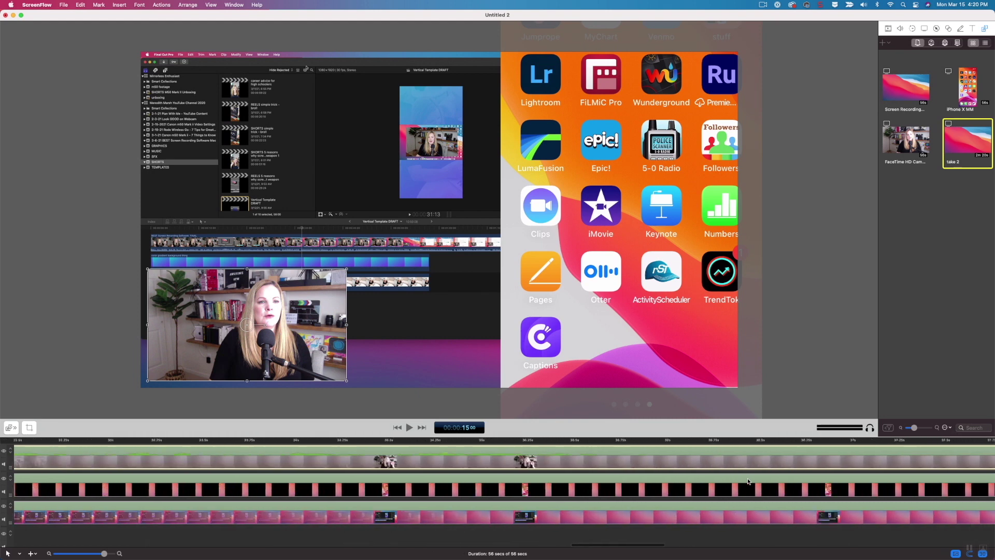
scroll(748, 481, "down", 10)
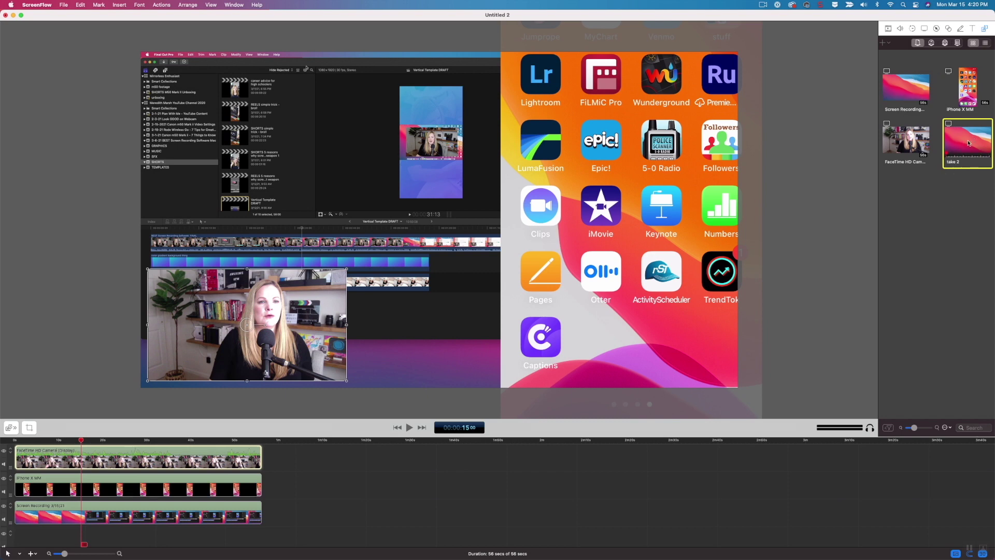
left_click_drag(967, 143, 269, 515)
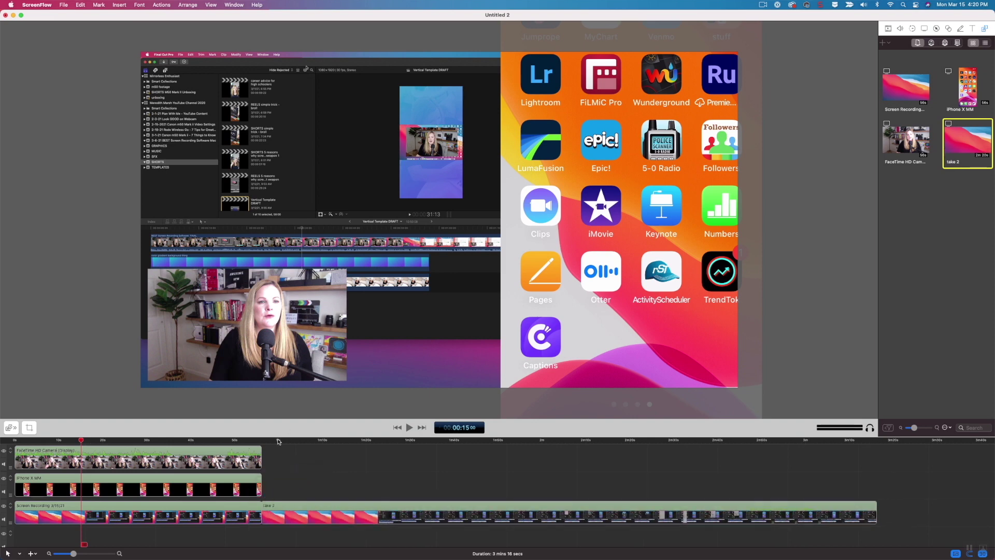
left_click_drag(278, 441, 741, 441)
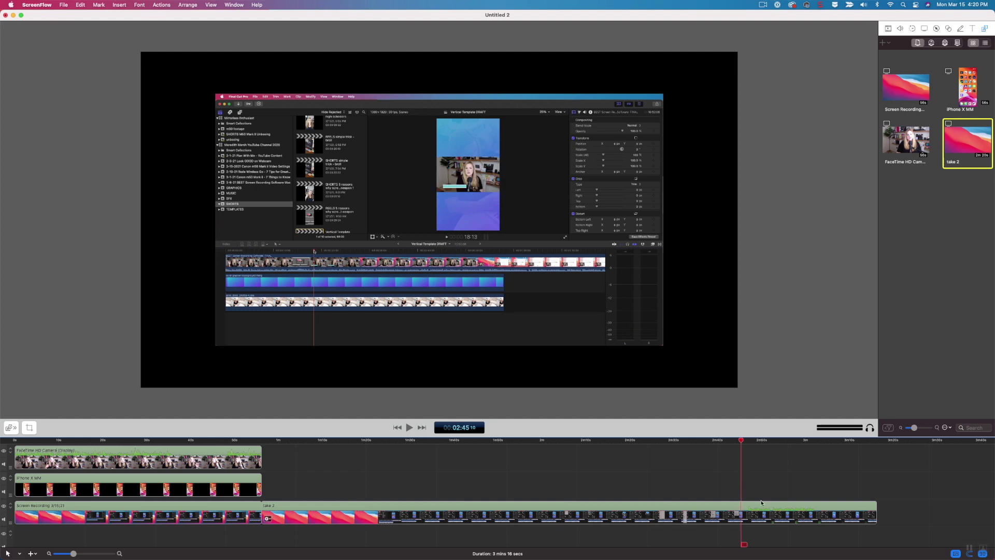
left_click(762, 502)
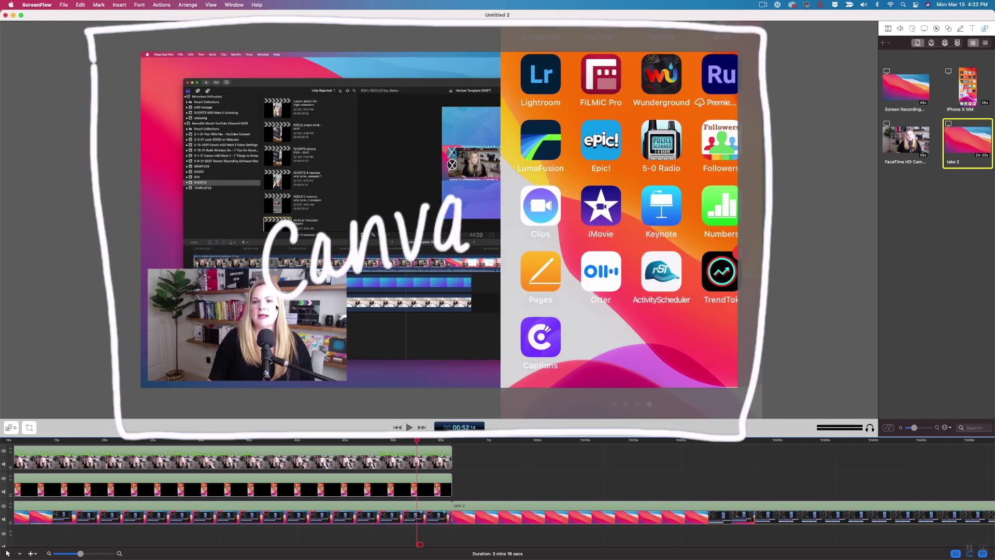
Step: Move the webcam overlay to the bottom-left and shrink the phone recording onto the right edge
left_click(277, 308)
left_click_drag(282, 309, 212, 302)
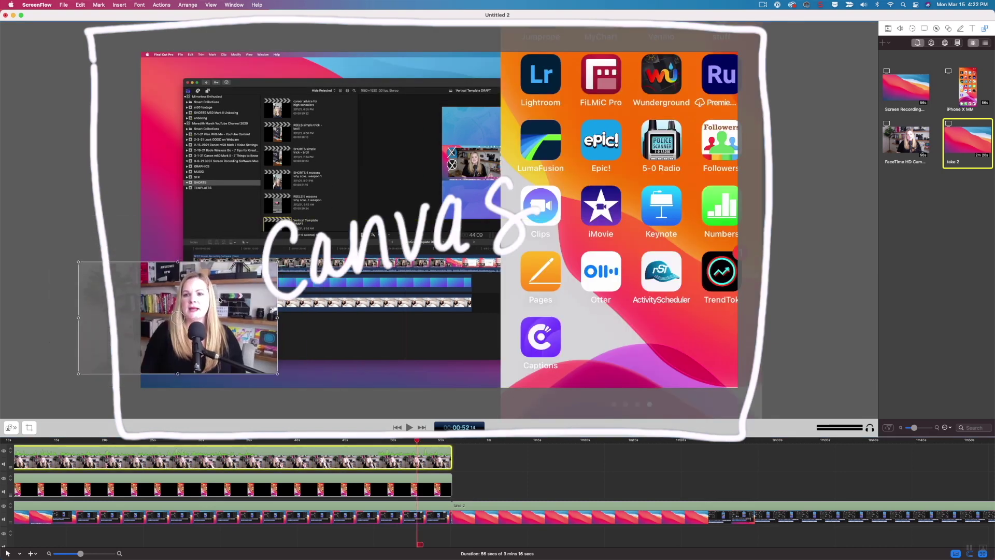
left_click(571, 195)
left_click_drag(571, 194, 459, 205)
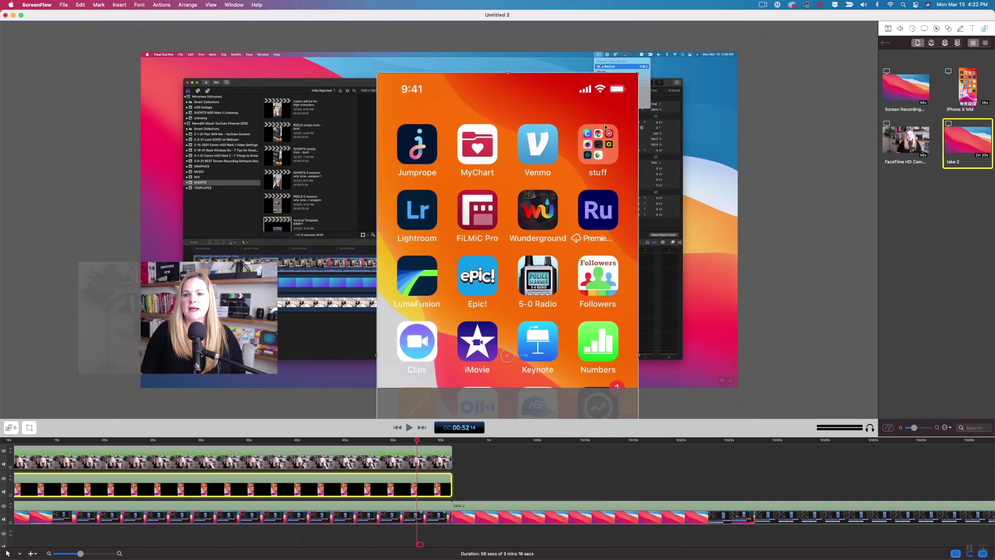
left_click_drag(381, 48, 429, 107)
mouse_move(518, 261)
left_mouse_down()
mouse_move(423, 261)
mouse_move(601, 206)
mouse_move(652, 202)
left_mouse_up()
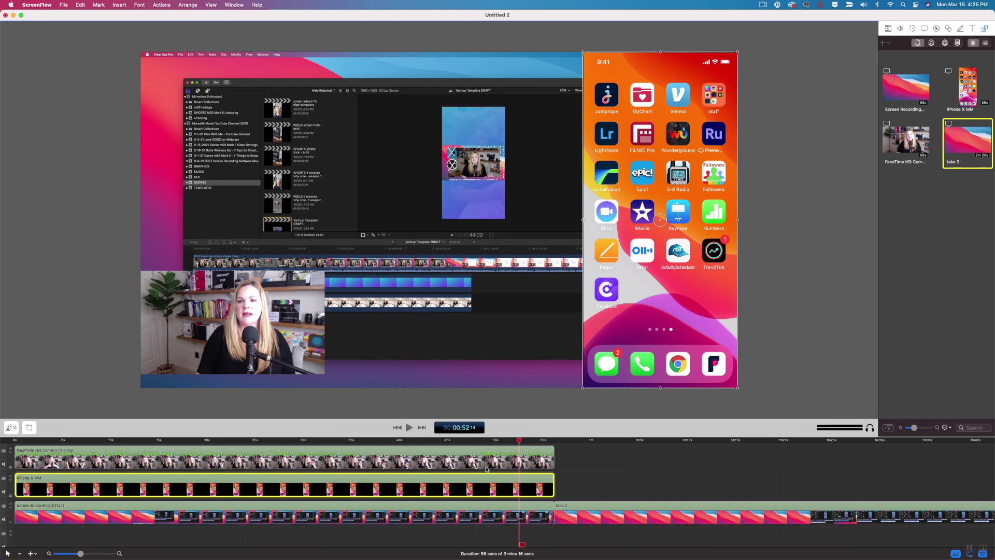
Step: Mute the computer's sound and scrub the playhead around 36-42 seconds to preview the layout
left_click_drag(490, 446, 322, 452)
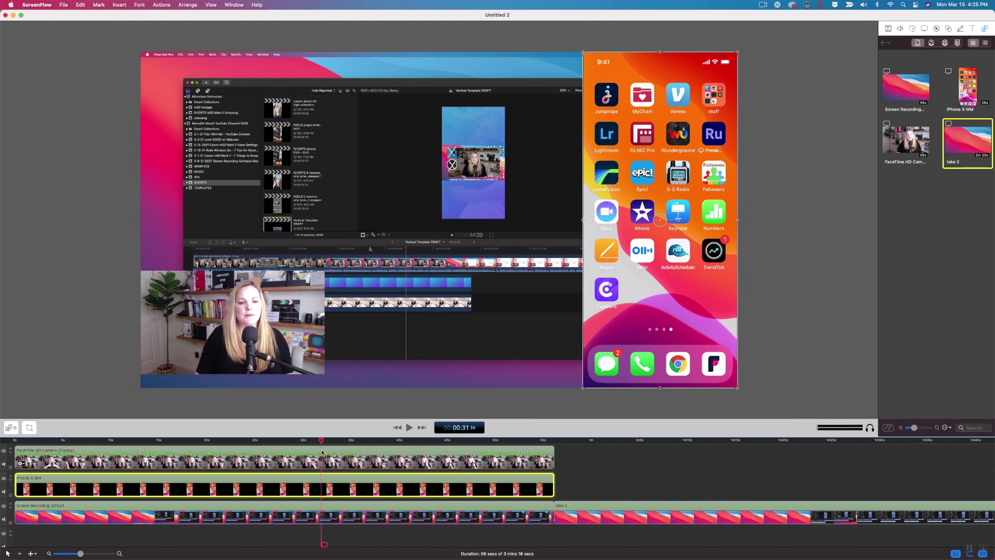
key("F10")
left_click_drag(322, 452, 529, 460)
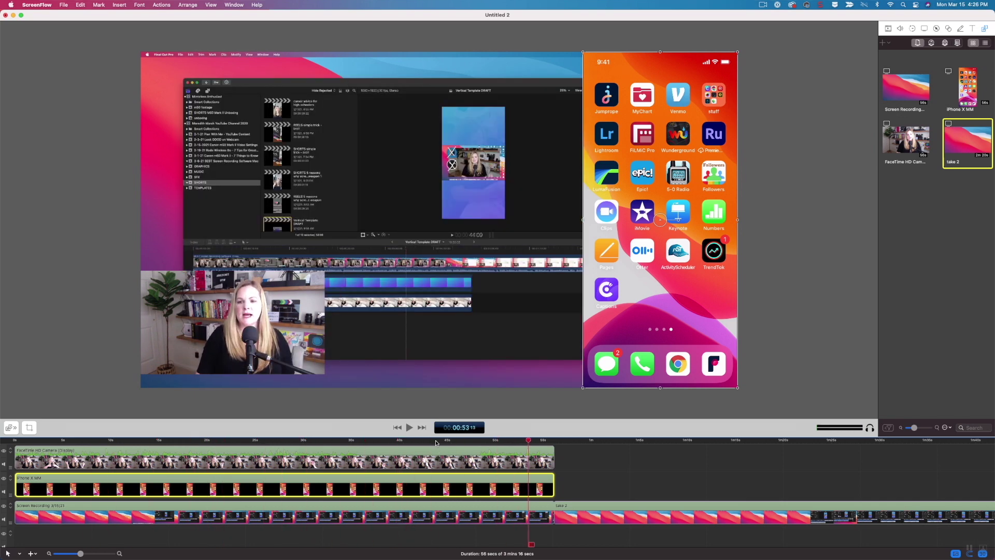
left_click_drag(436, 442, 425, 443)
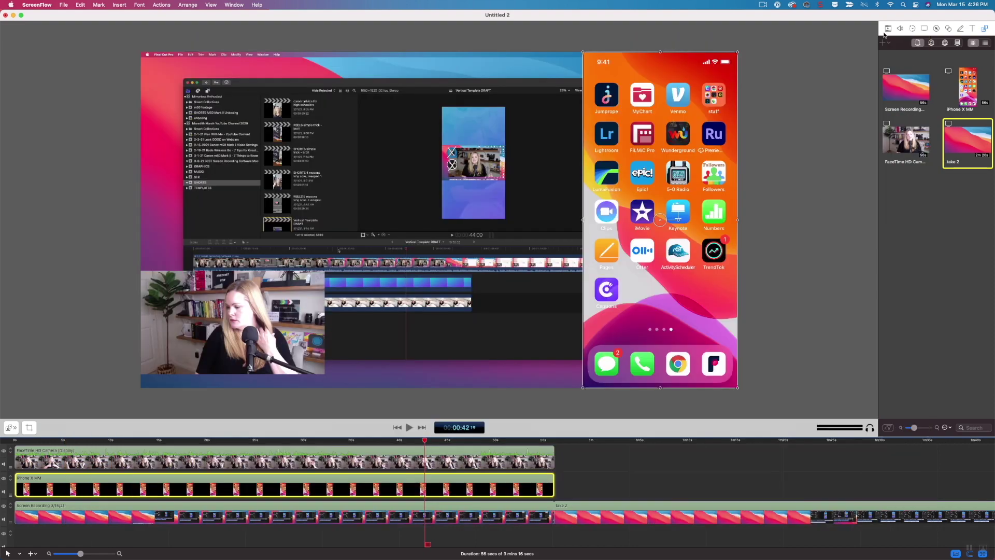
Step: Show the iPhone X MM clip's video properties: 57% scale, 0° rotation, 100% opacity
left_click(887, 30)
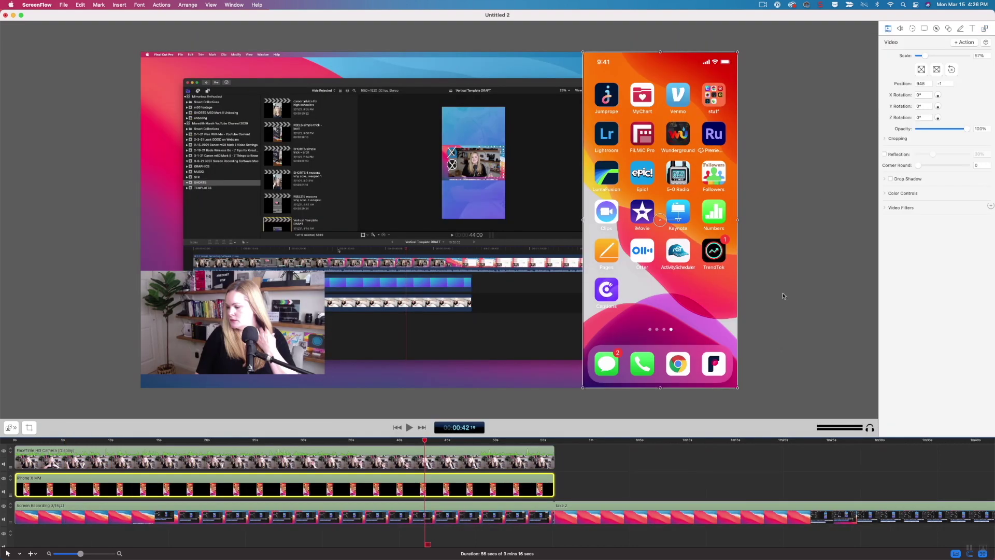